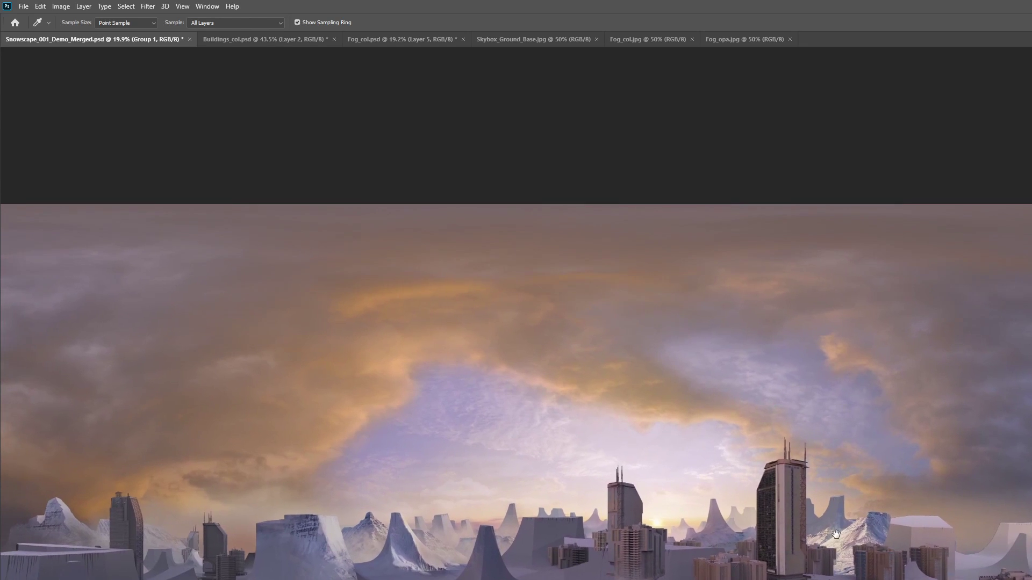
Examine the mountains and buildings along the horizon of the merged snowscape panorama
left_click_drag(791, 579, 659, 567)
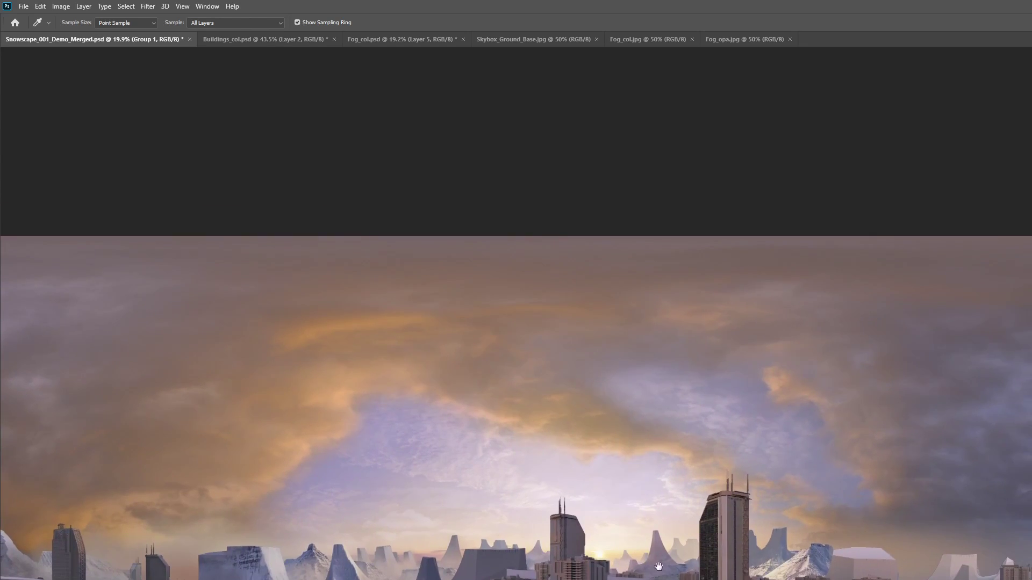
scroll(659, 566, "up", 5, "alt")
scroll(659, 566, "down", 2, "alt")
scroll(752, 478, "down", 4, "alt")
scroll(753, 485, "down", 3, "alt")
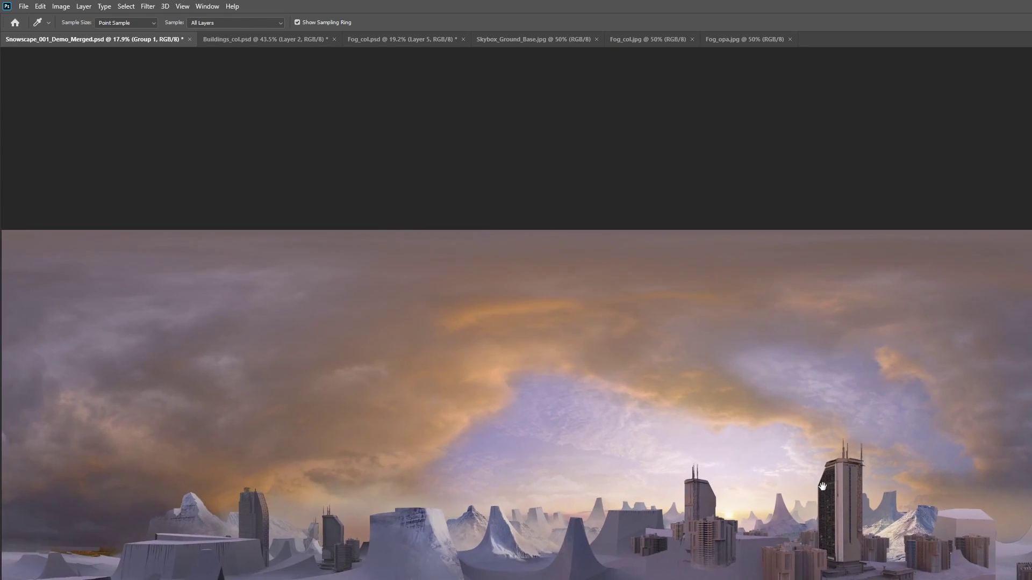
scroll(826, 497, "up", 2, "alt")
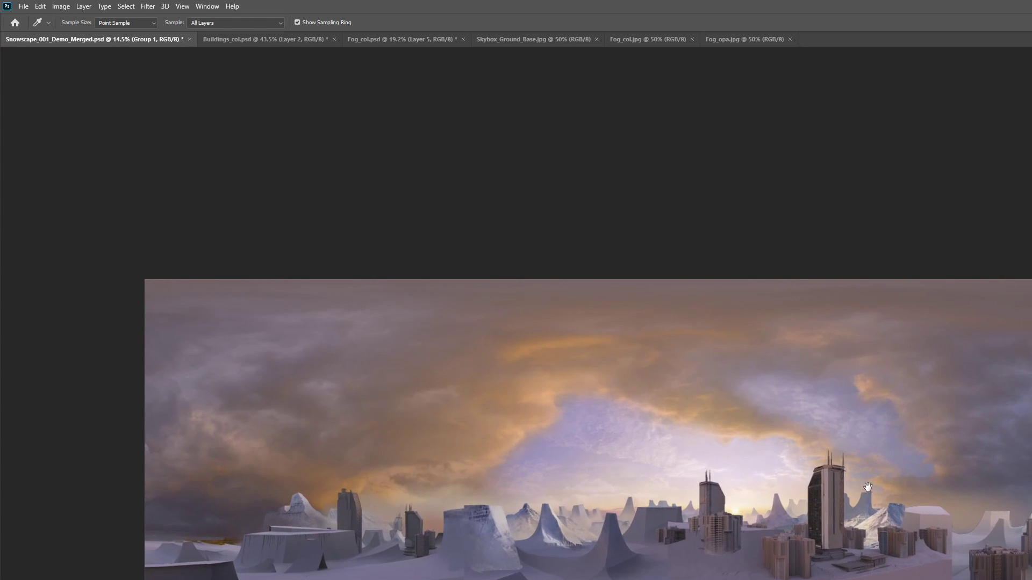
left_click_drag(866, 487, 800, 493)
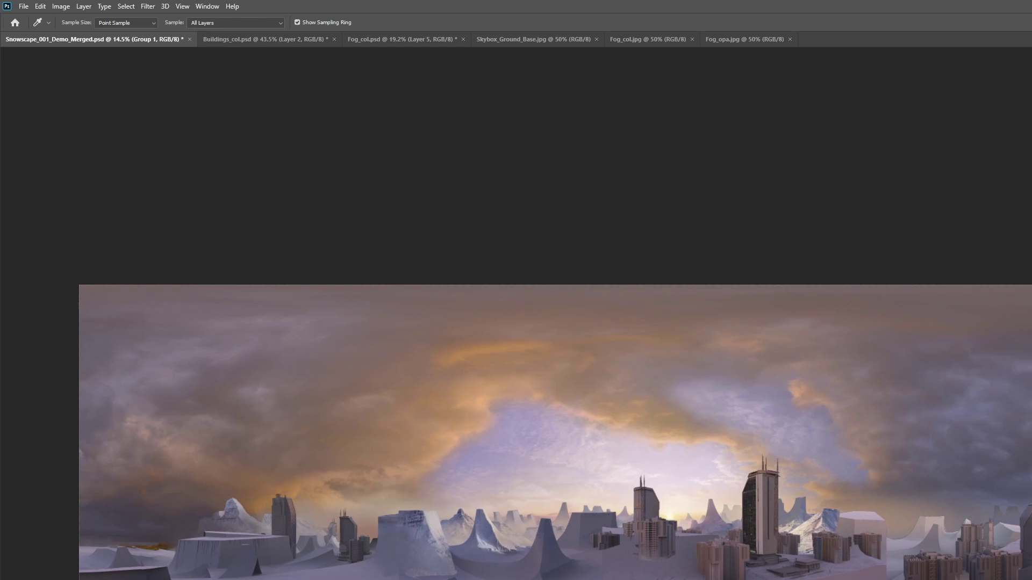
left_click_drag(746, 502, 766, 502, "ctrl")
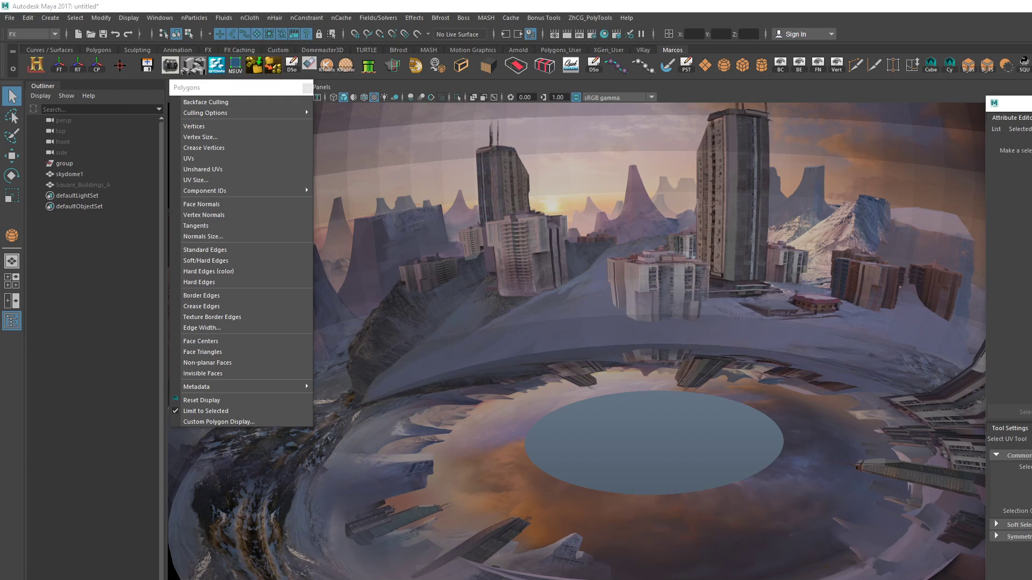
Switch to Maya and examine the textured skydome from several angles and distances
left_click_drag(430, 371, 488, 382, "alt")
right_click_drag(645, 379, 441, 371, "alt")
left_click_drag(516, 360, 607, 355, "alt")
right_click_drag(607, 355, 803, 366, "alt")
mouse_move(839, 397)
left_mouse_down("alt")
mouse_move(761, 395)
mouse_move(744, 409)
left_mouse_up("alt")
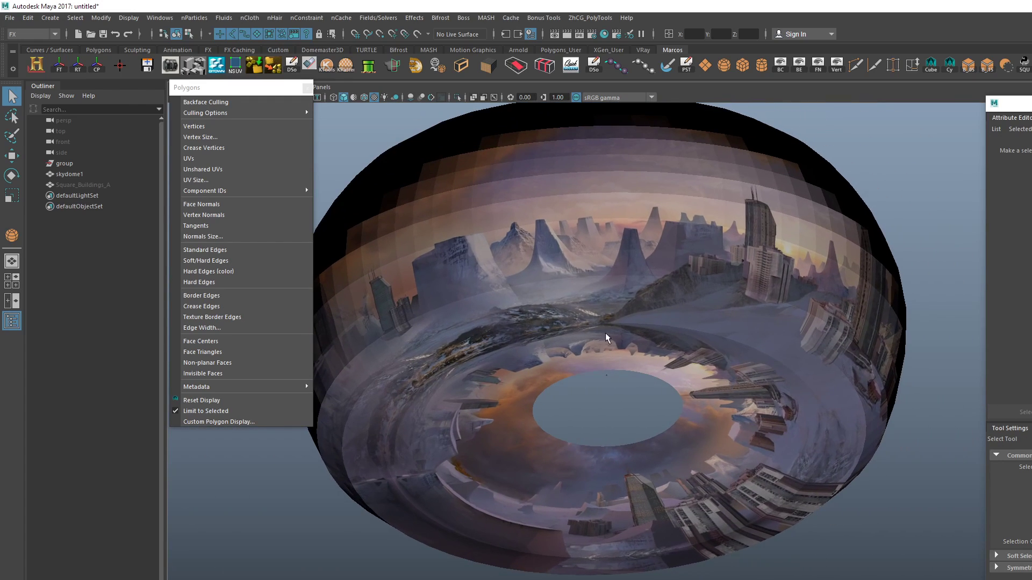
Select skydome1 and examine its circular UV layout over the snowscape texture in the UV Editor
left_click(70, 174)
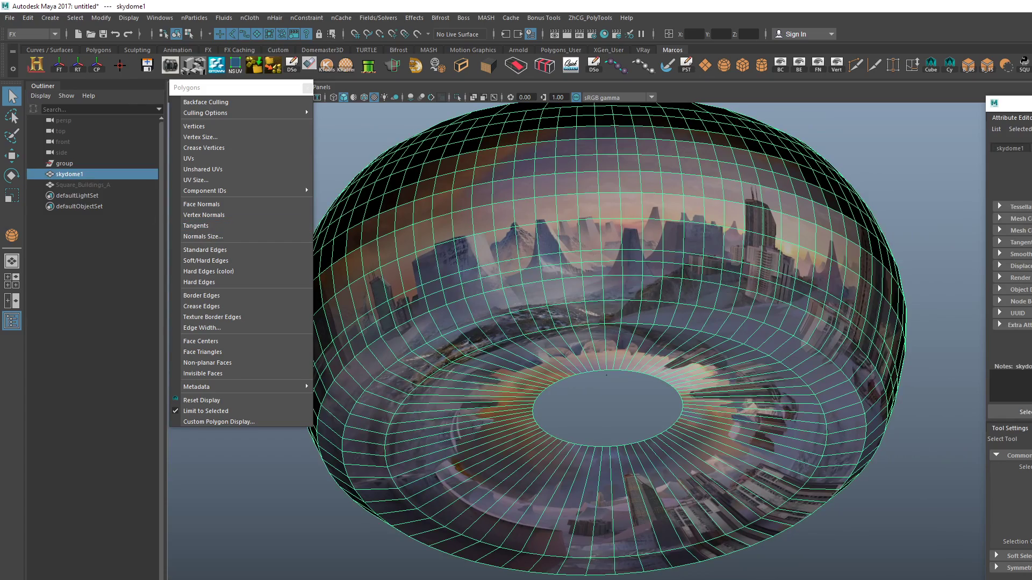
left_click_drag(1031, 165, 706, 162)
right_click_drag(738, 441, 898, 433, "alt")
right_click_drag(818, 436, 888, 433, "alt")
middle_click_drag(806, 451, 846, 433, "alt")
right_click_drag(858, 435, 893, 428, "alt")
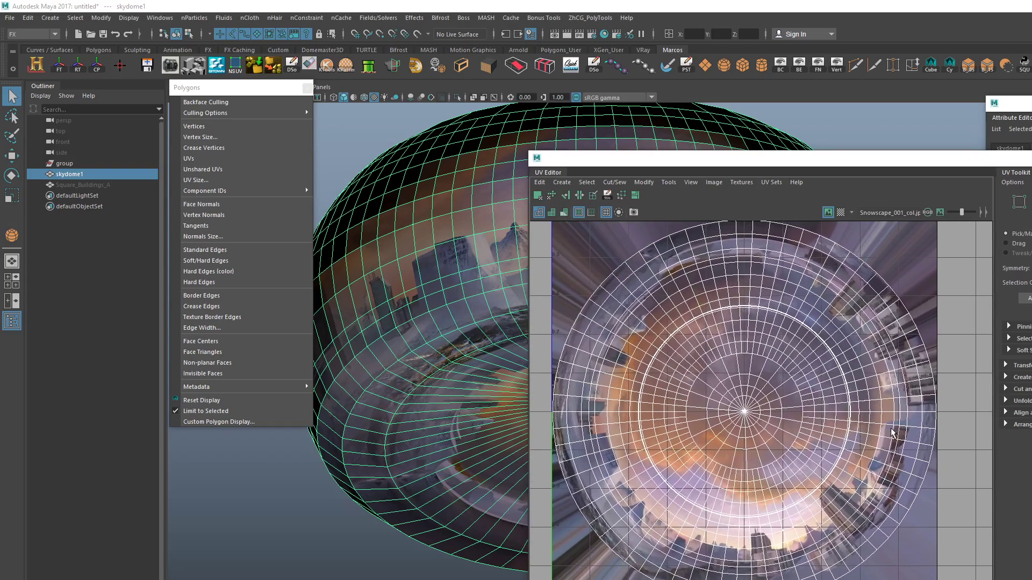
left_click_drag(829, 161, 1031, 150)
mouse_move(744, 359)
left_mouse_down("alt")
mouse_move(811, 345)
mouse_move(821, 357)
mouse_move(725, 361)
left_mouse_up("alt")
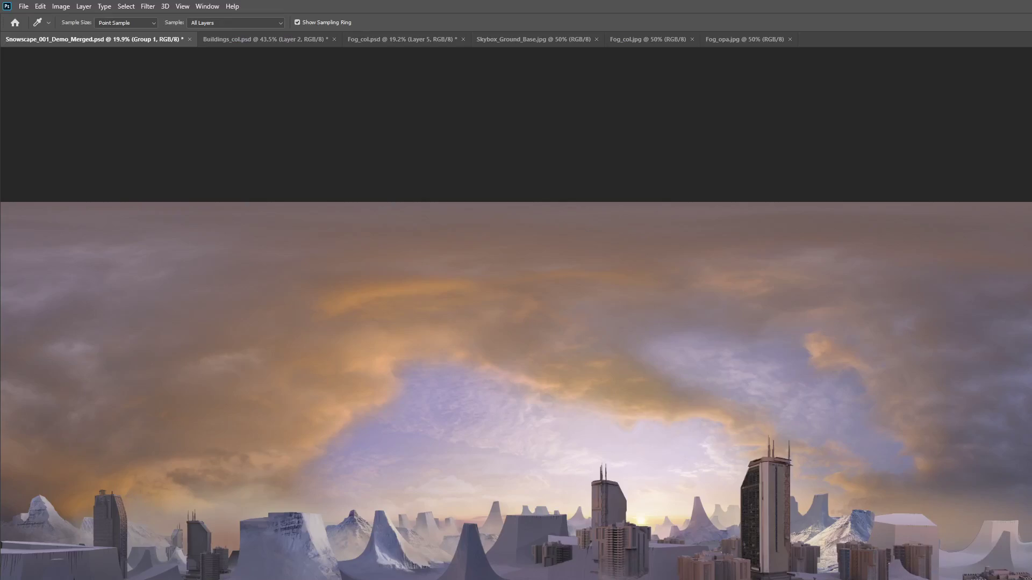
Switch to Photoshop, duplicate the Snowscape_001_Demo_Merged document, and flatten the copy while discarding its hidden layers
scroll(786, 563, "down", 3, "alt")
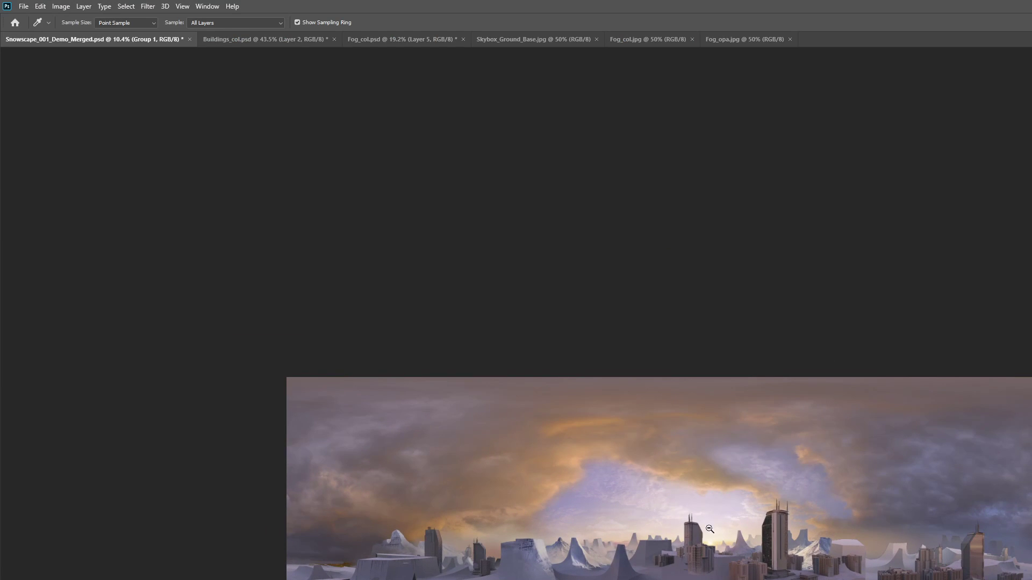
scroll(709, 525, "up", 1, "alt")
key("Return")
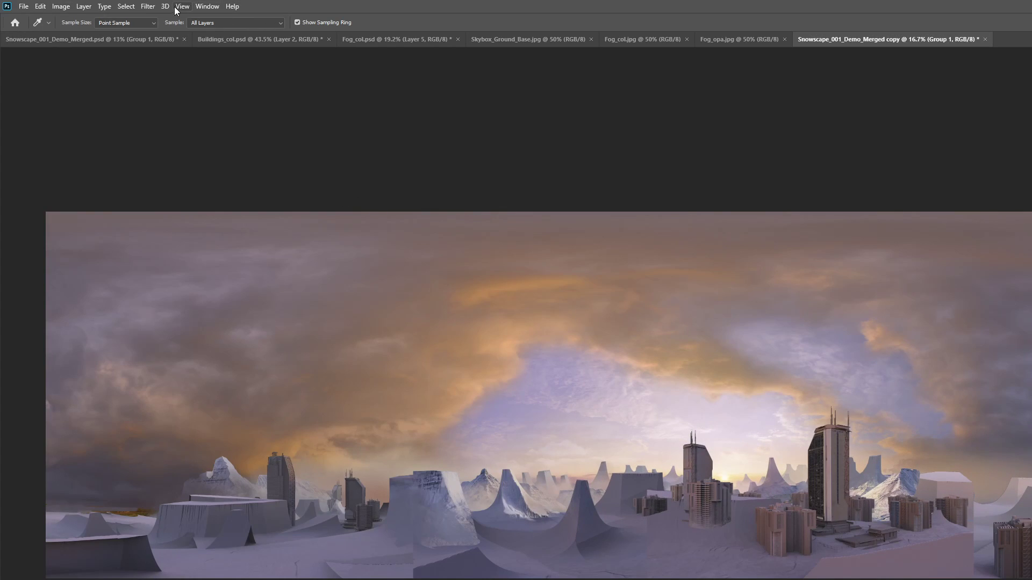
left_click(147, 6)
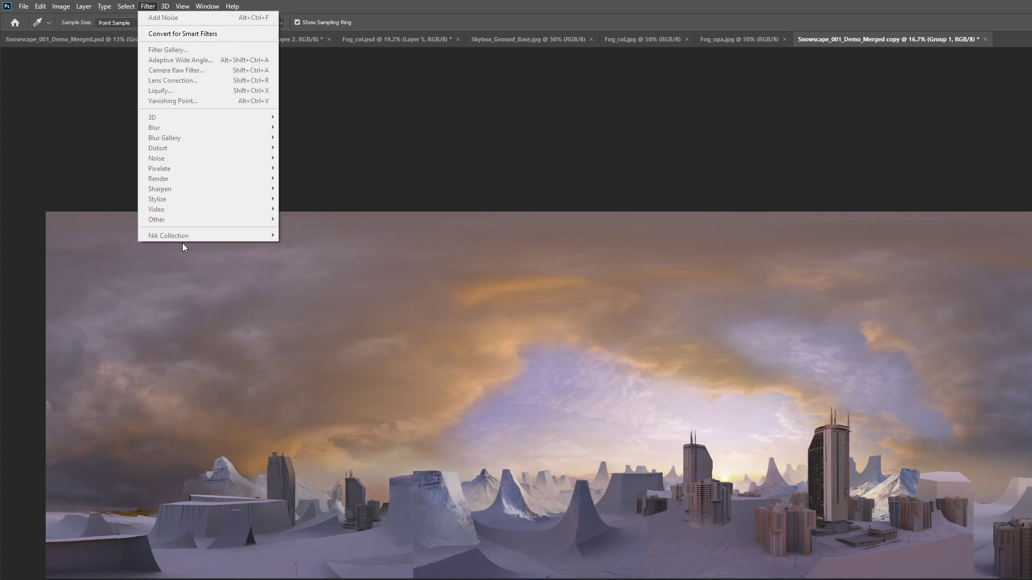
left_click(415, 117)
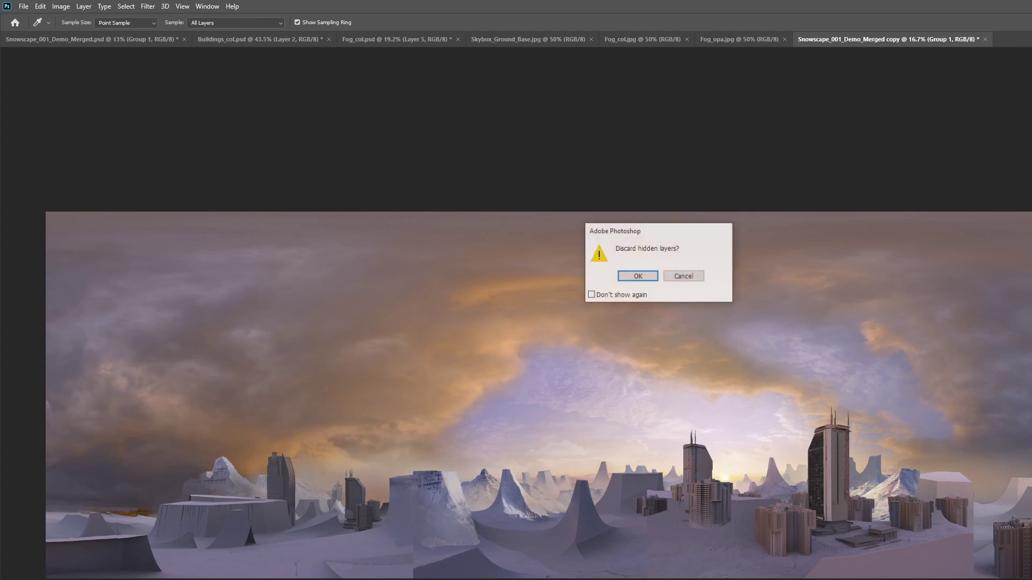
left_click(636, 275)
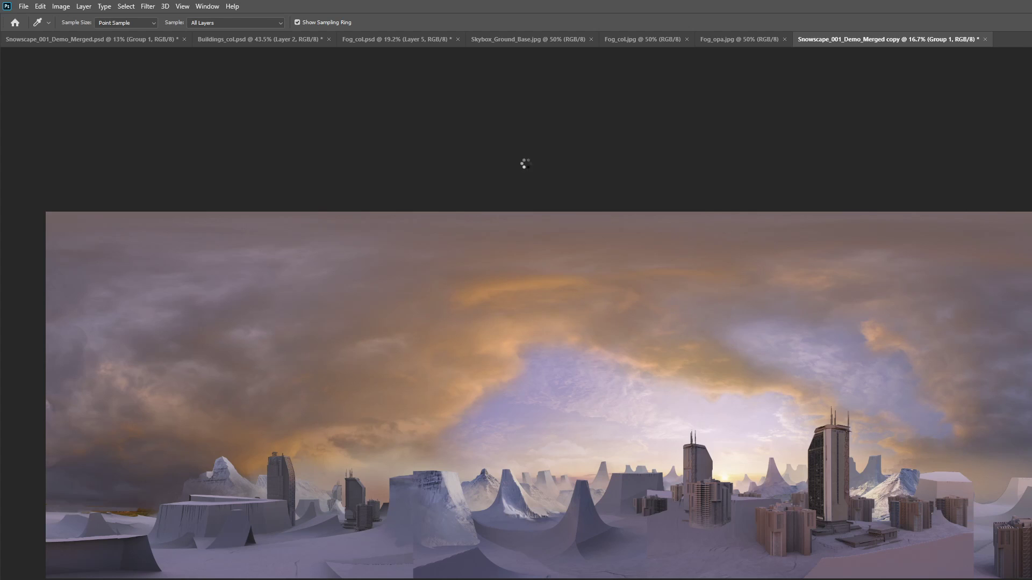
Apply the Polar Coordinates distortion to the flattened copy with the Rectangular to Polar option
left_click(148, 6)
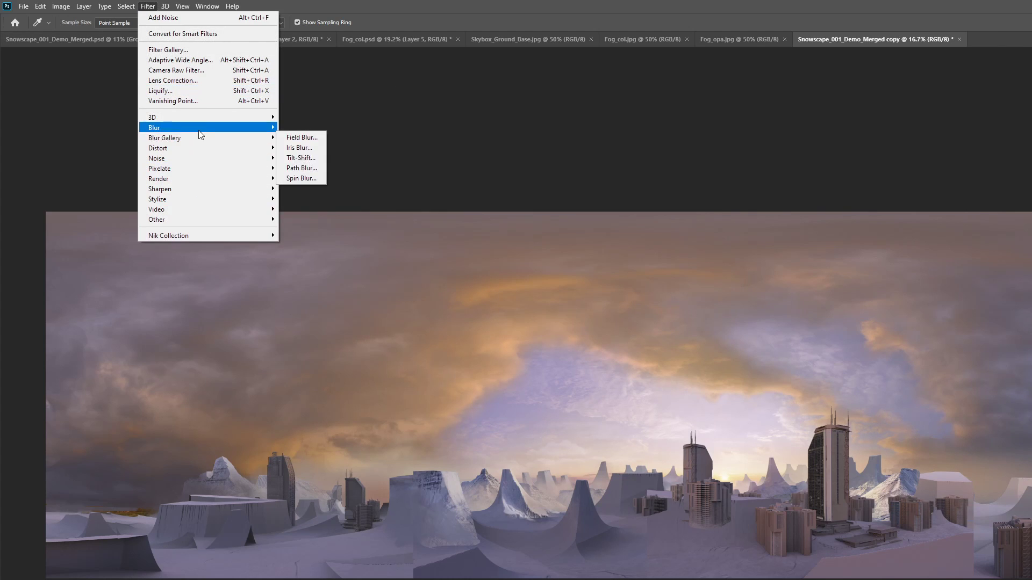
mouse_move(199, 149)
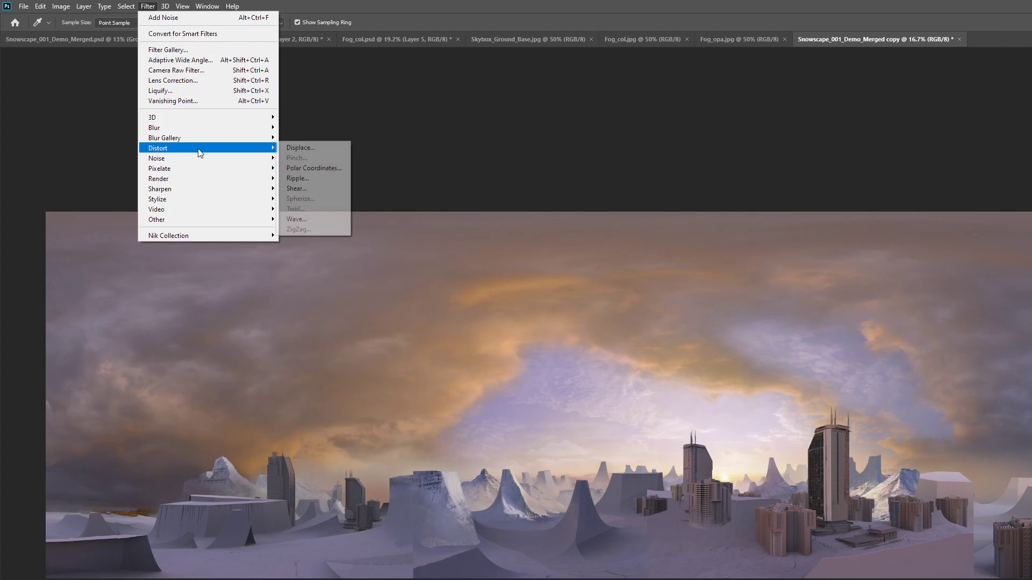
left_click(317, 170)
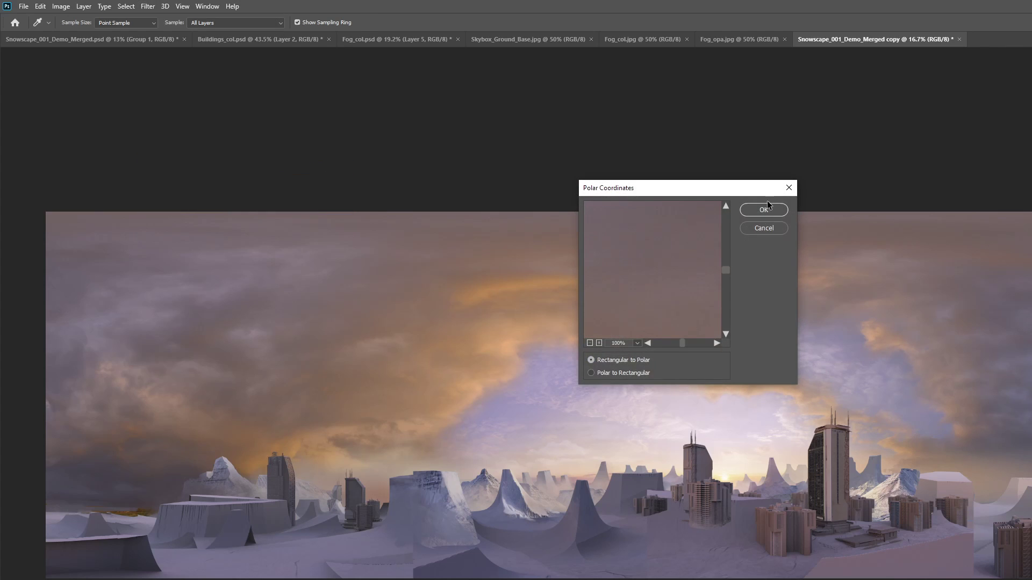
left_click(767, 209)
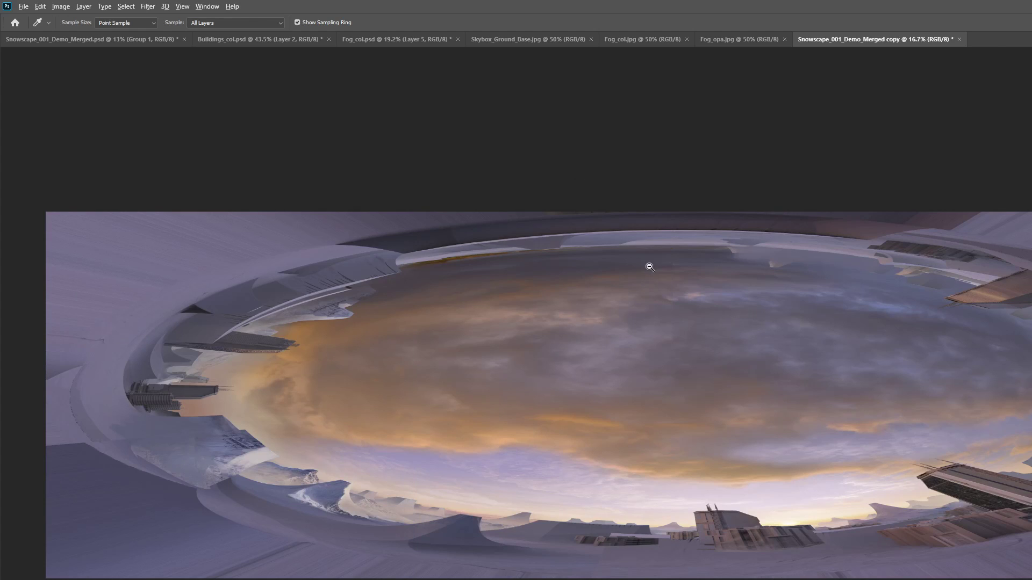
key("ctrl+minus")
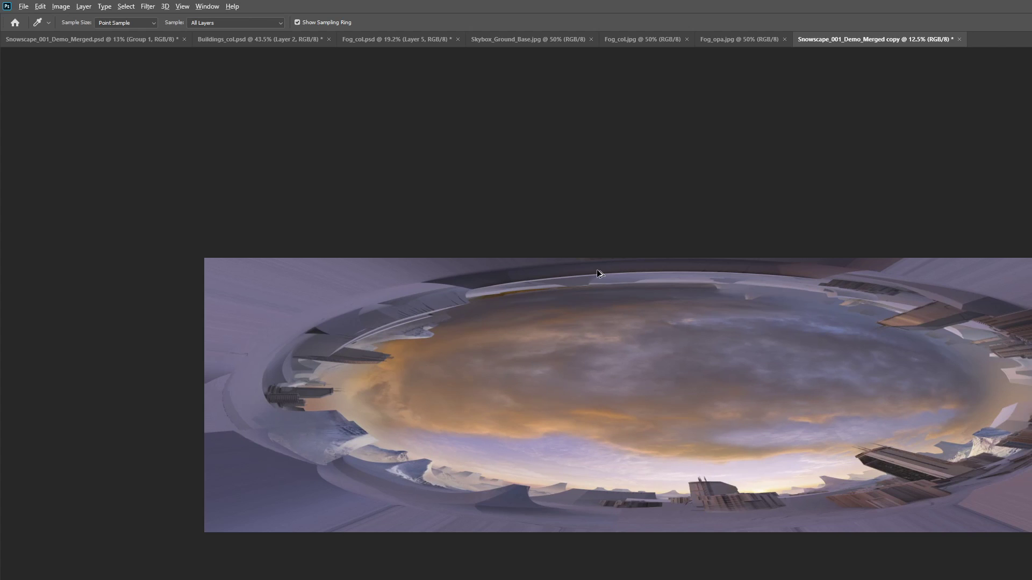
Resize the polar image to a square by setting its width to 4096 pixels
left_click(61, 7)
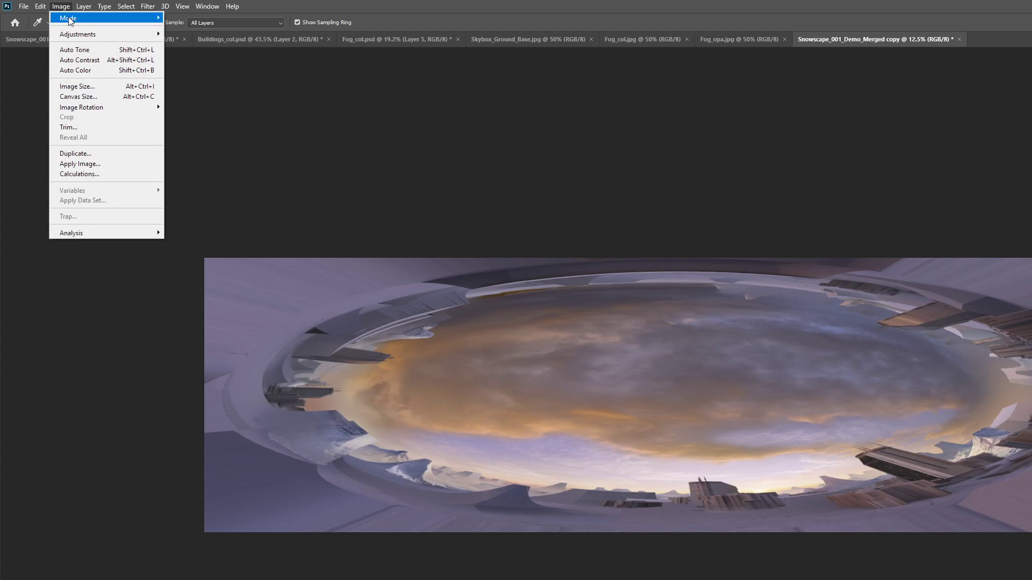
left_click(75, 86)
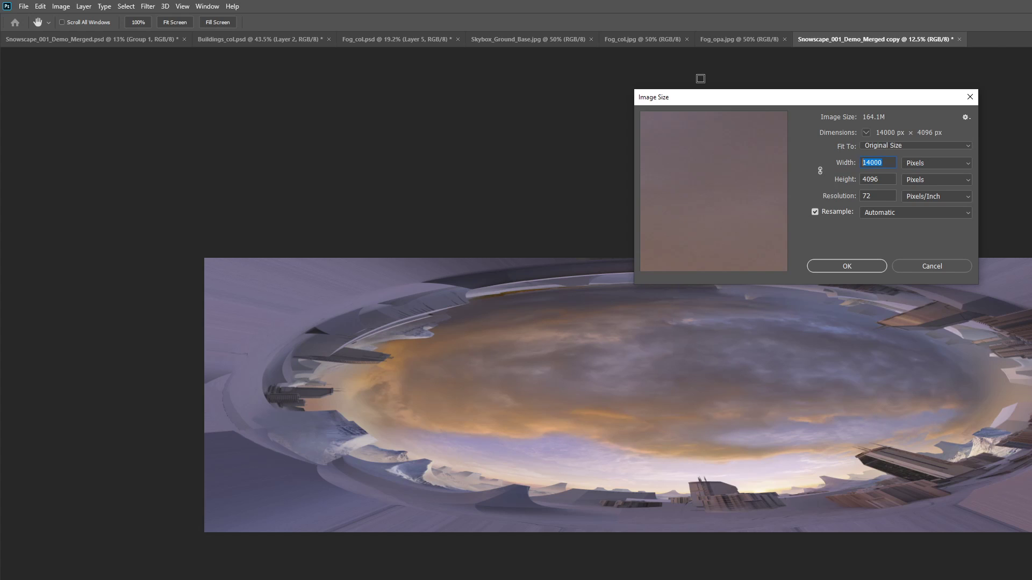
type("4096")
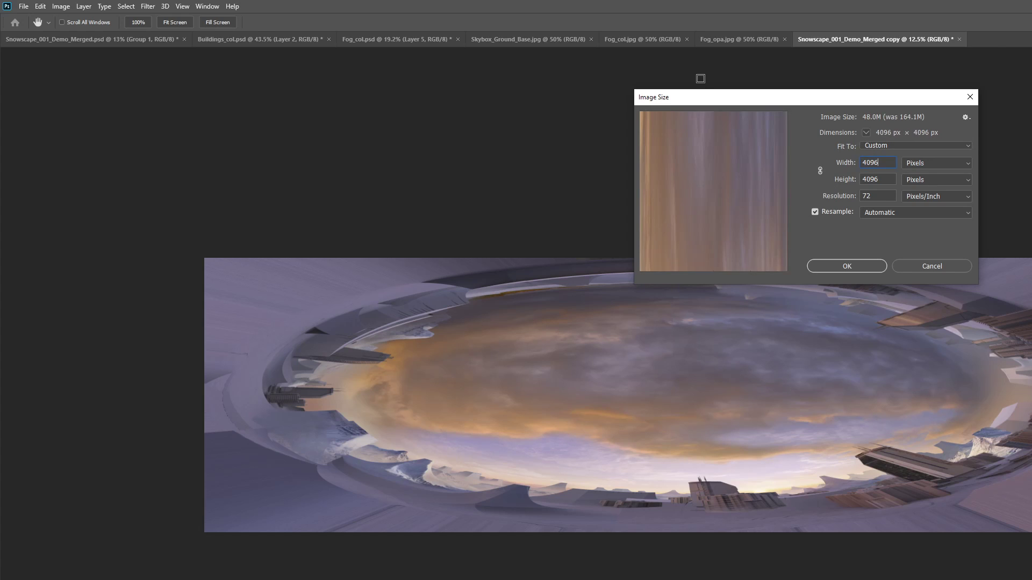
left_click(848, 267)
left_click(802, 413, "ctrl")
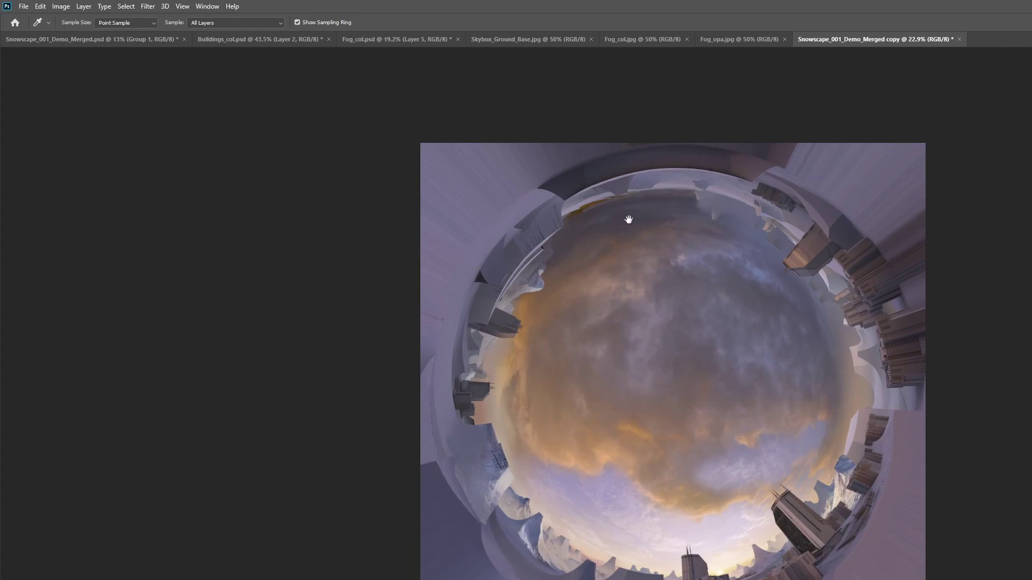
left_click_drag(759, 499, 901, 406, "ctrl")
mouse_move(843, 447)
left_mouse_down("ctrl")
mouse_move(830, 459)
mouse_move(855, 445)
mouse_move(835, 444)
left_mouse_up("ctrl")
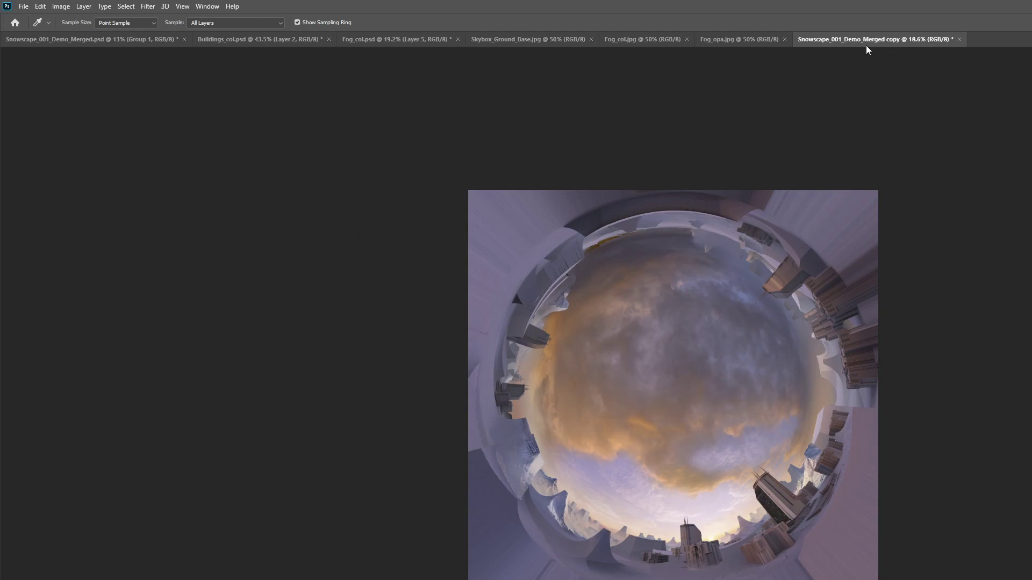
In Snowscape_001_Demo_Merged.psd, draw a rectangular marquee selection around the foreground apartment blocks below the snowy peak
left_click(153, 41)
left_click_drag(883, 571, 706, 520, "ctrl")
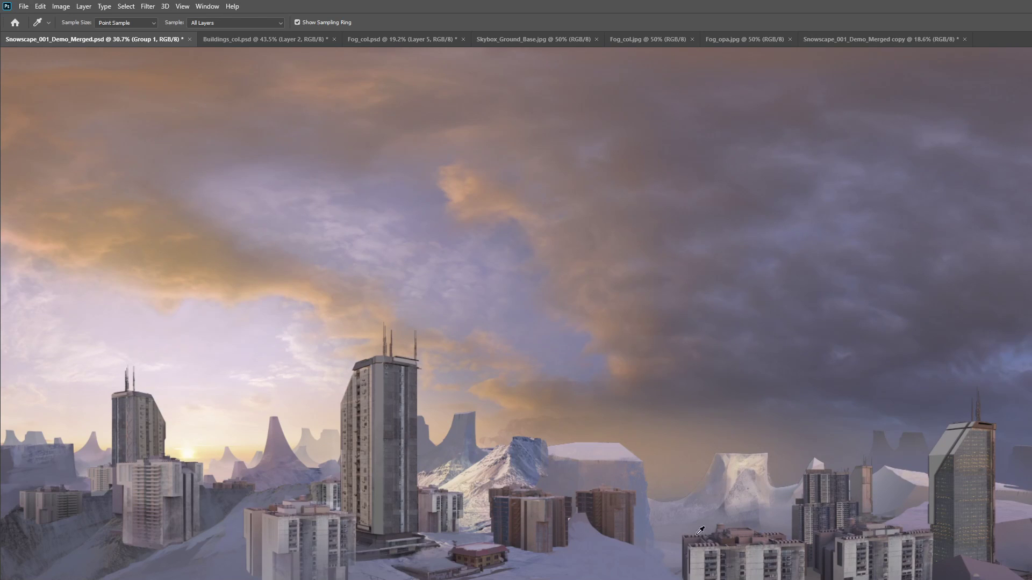
left_click_drag(802, 557, 883, 500, "ctrl")
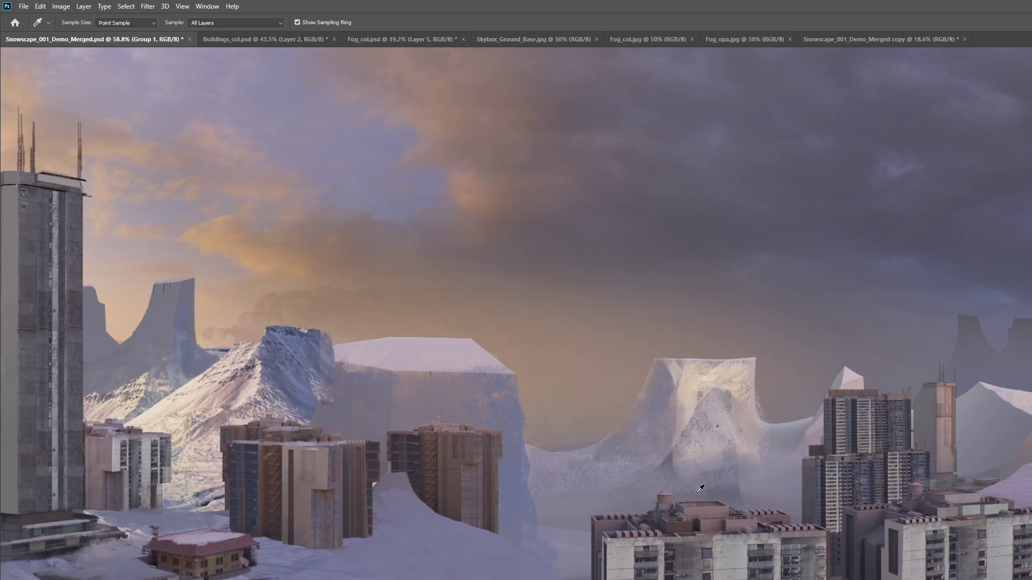
key("b")
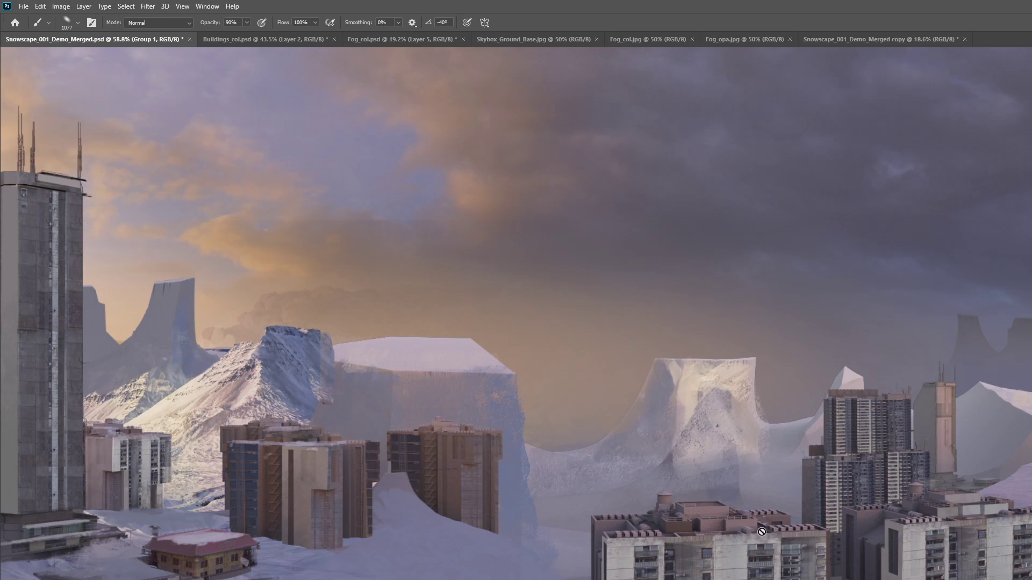
key("m")
left_click_drag(601, 458, 1029, 578)
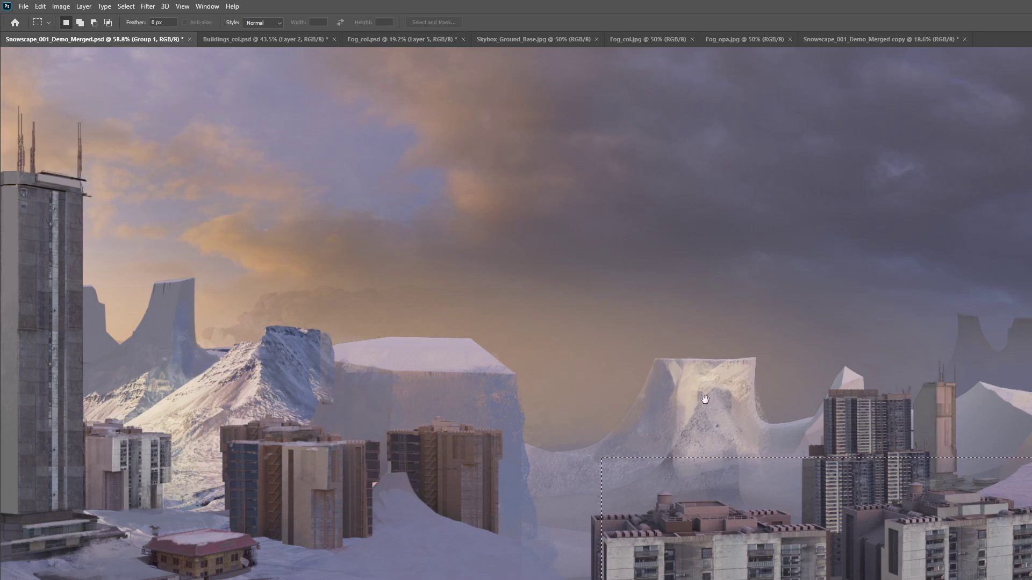
Bring up Buildings_col.psd and select its entire canvas
left_click(279, 39)
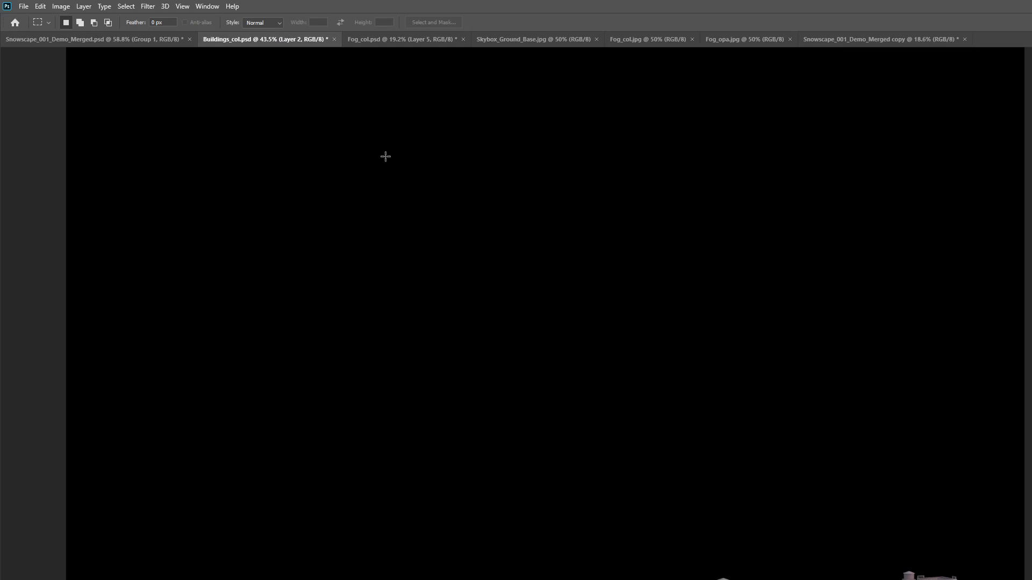
left_click_drag(868, 470, 819, 466, "ctrl")
left_click_drag(817, 419, 761, 446)
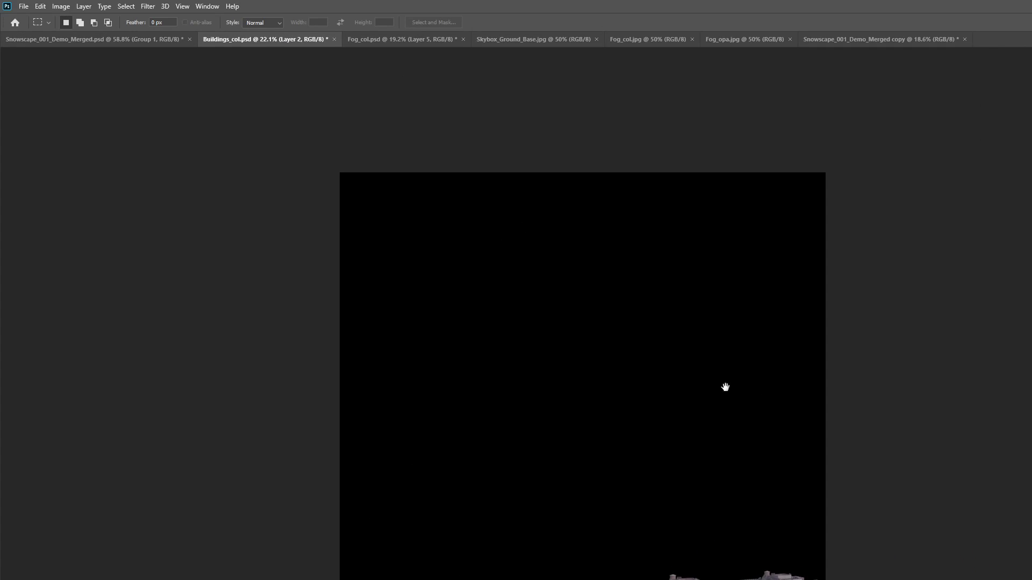
left_click_drag(731, 495, 760, 495, "ctrl")
left_click_drag(763, 579, 761, 553)
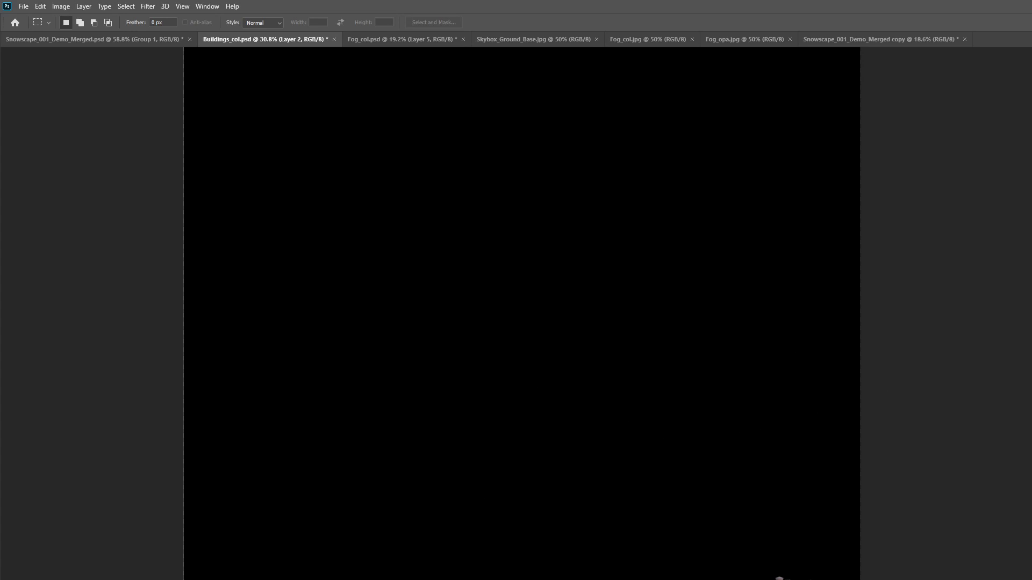
key("ctrl+a")
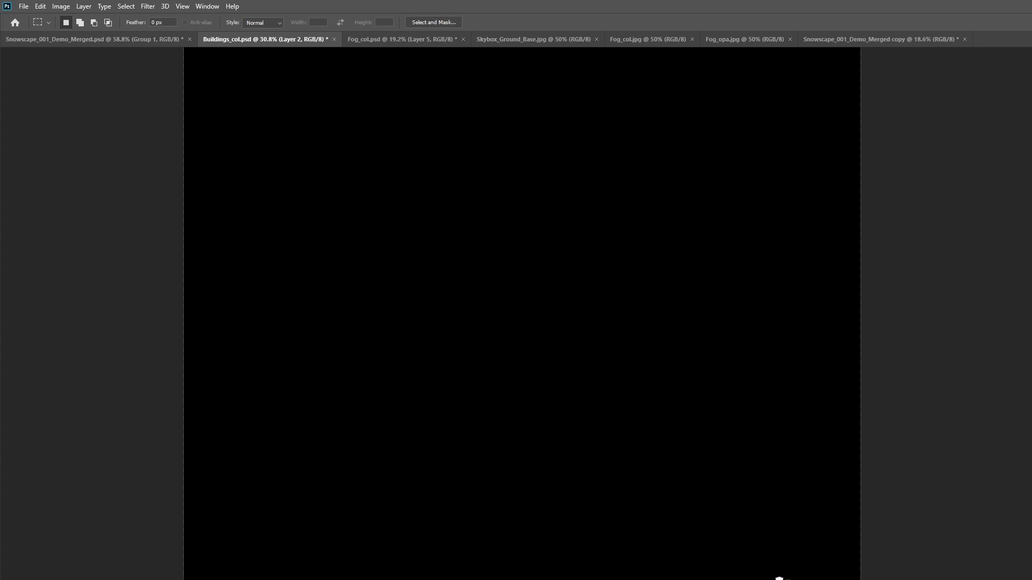
Inspect the fog texture in Fog_col.psd by toggling its layer visibility, and view Skybox_Ground_Base.jpg
left_click(427, 39)
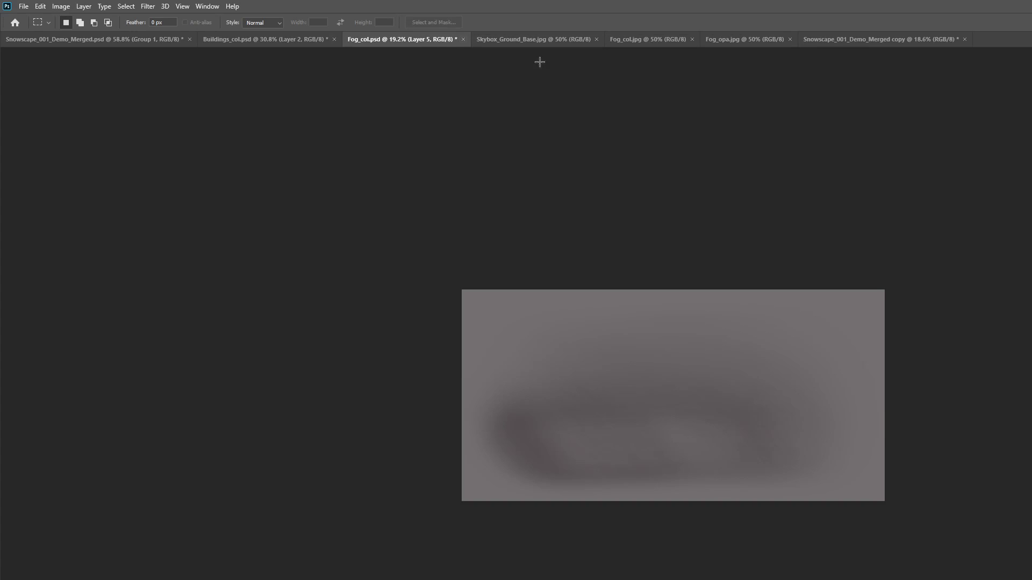
key("ctrl+comma")
key("ctrl+comma")
left_click(537, 38)
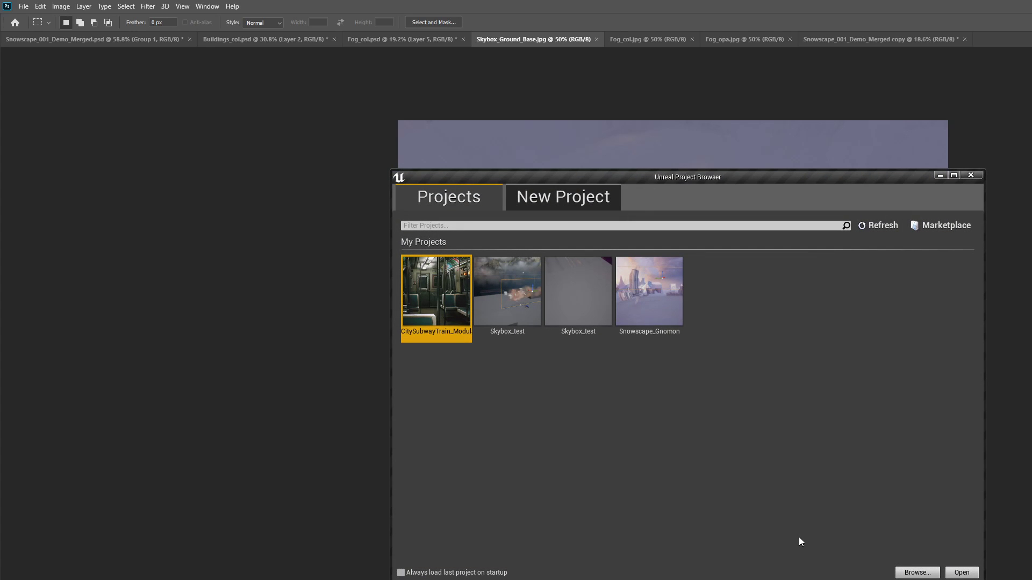
Set up a new project from the Blank Blueprint template with No Starter Content
left_click_drag(653, 174, 508, 160)
left_click(511, 194)
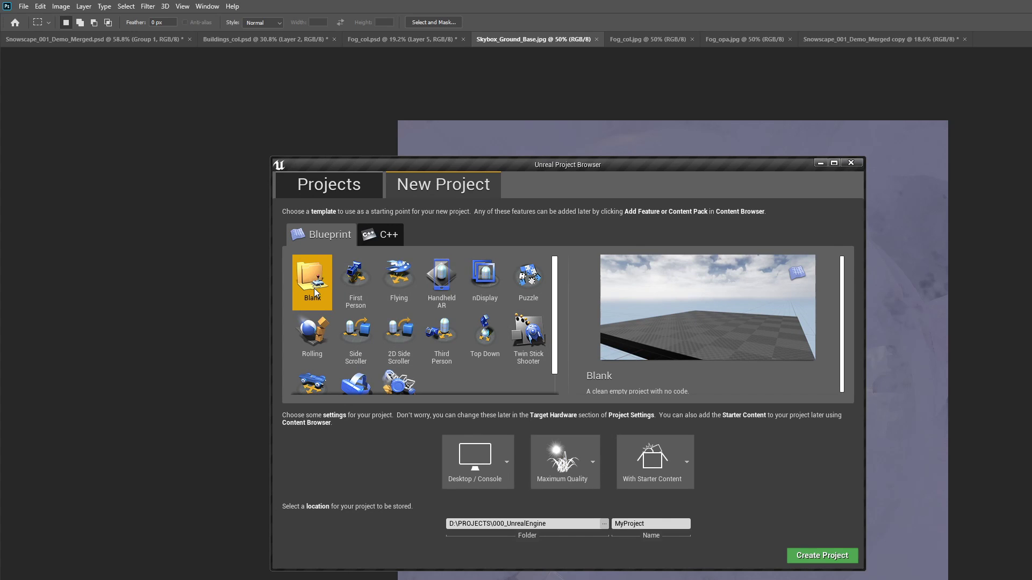
left_click(676, 473)
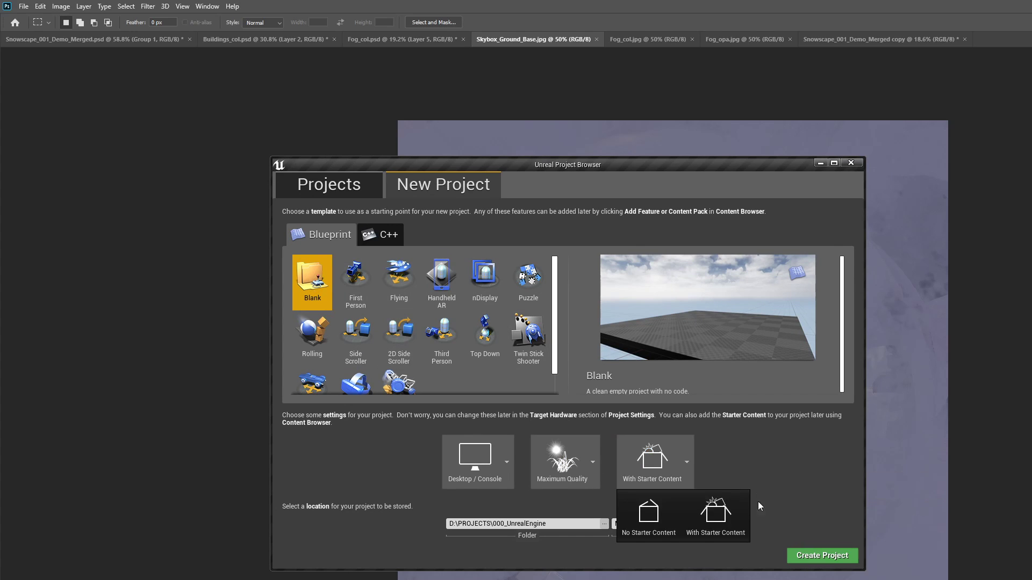
left_click(649, 517)
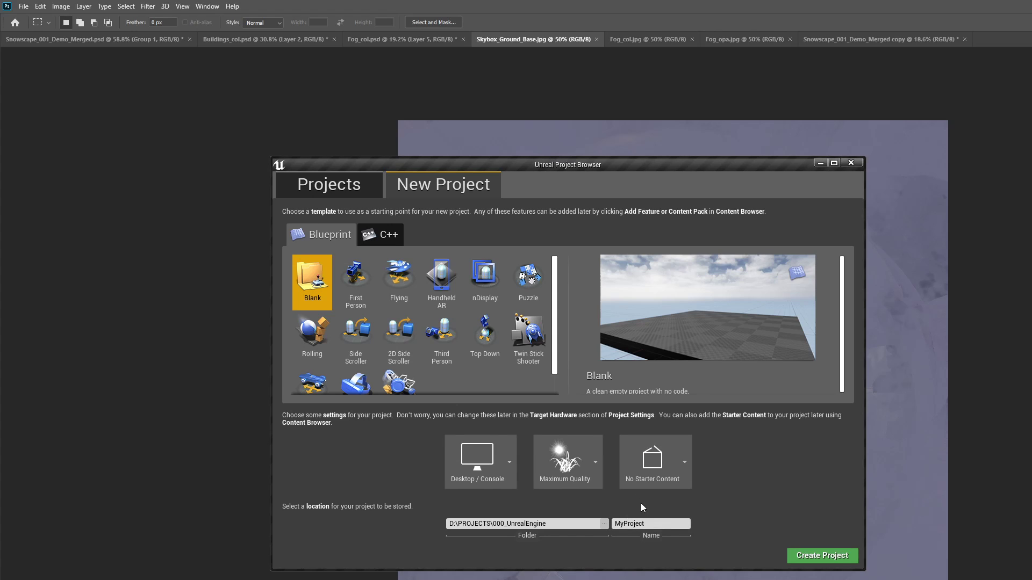
Name the project SkyboxSetup_Demo in the D:\PROJECTS\000_UnrealEngine folder and create it
left_click_drag(570, 522, 418, 517)
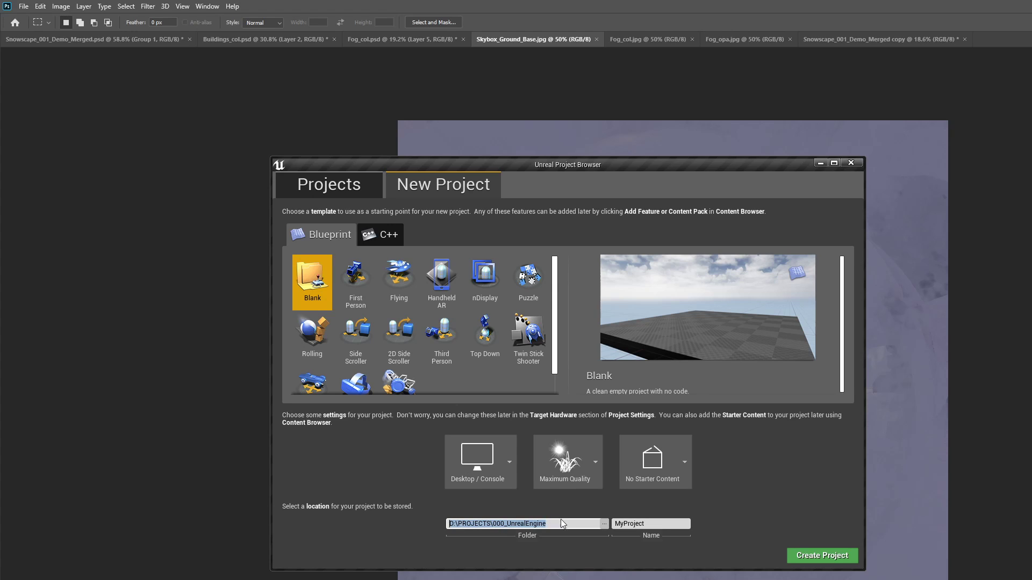
left_click(653, 524)
left_click_drag(656, 523, 540, 515)
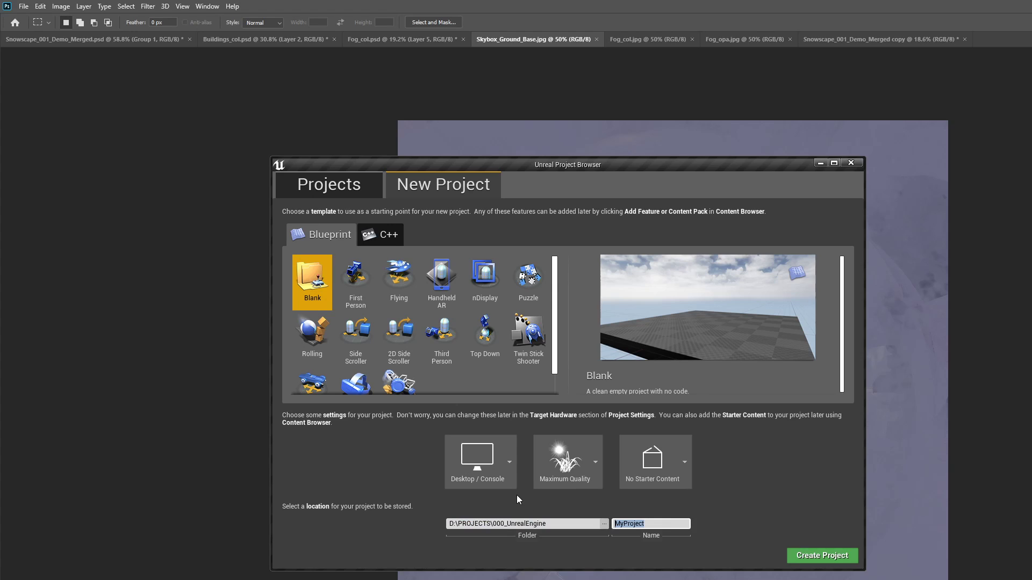
type("SkyboxSetup_Demo")
left_click(829, 556)
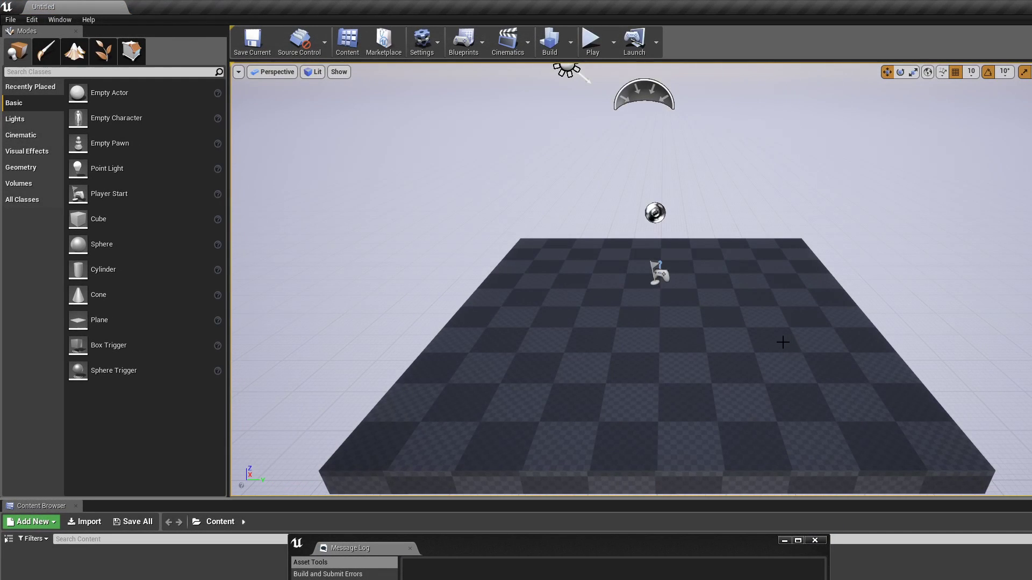
Delete the default sky sphere from the level
left_click_drag(585, 332, 495, 305, "alt")
left_click(584, 333)
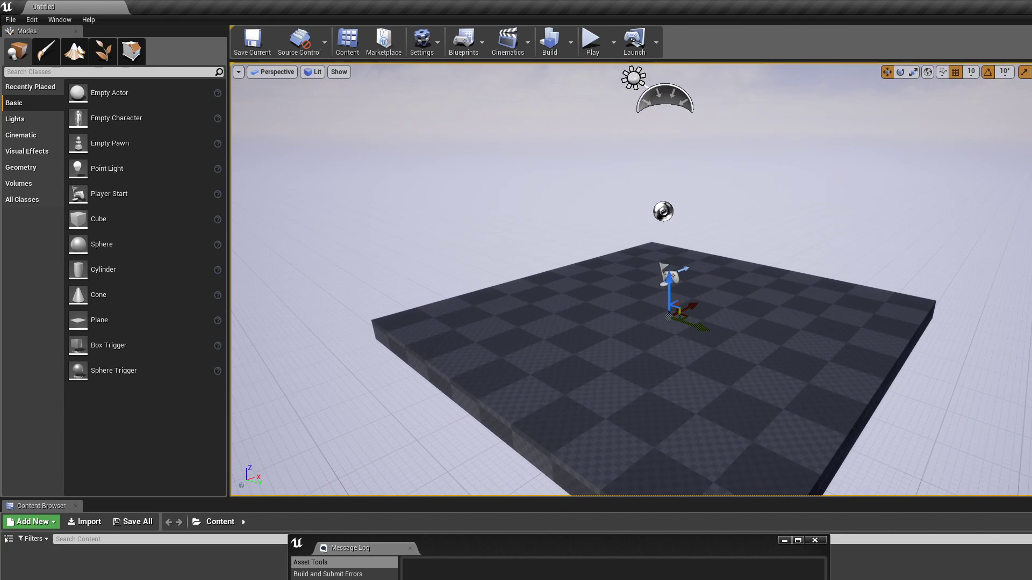
key("Delete")
left_click_drag(538, 322, 324, 395, "alt")
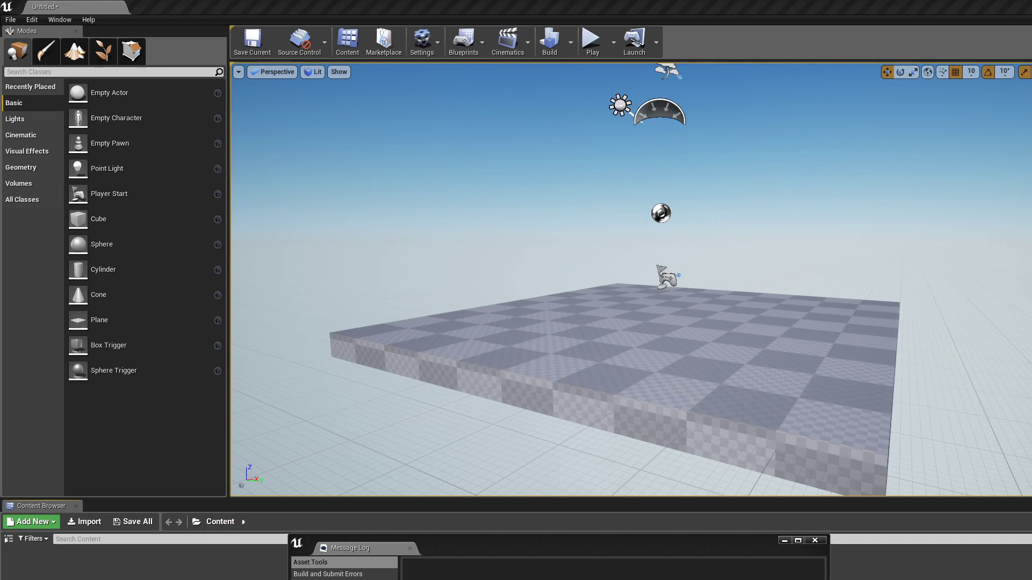
Switch to File Explorer and open D:\PROJECTS\000_UnrealEngine\SkyboxSetup_Demo\Content
key("alt+Tab")
left_click_drag(542, 191, 764, 206)
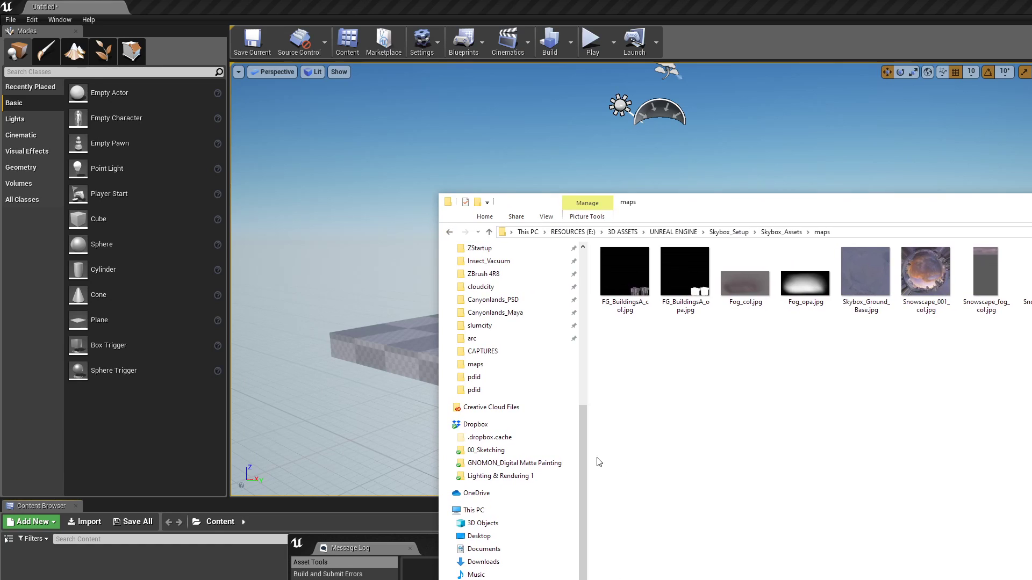
scroll(583, 450, "down", 2)
left_click(491, 574)
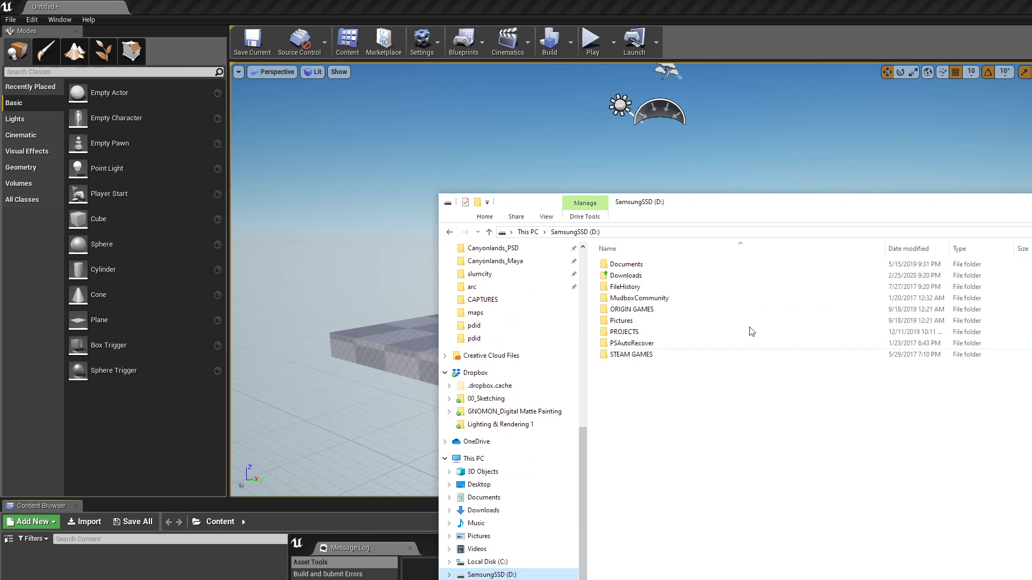
double_click(639, 334)
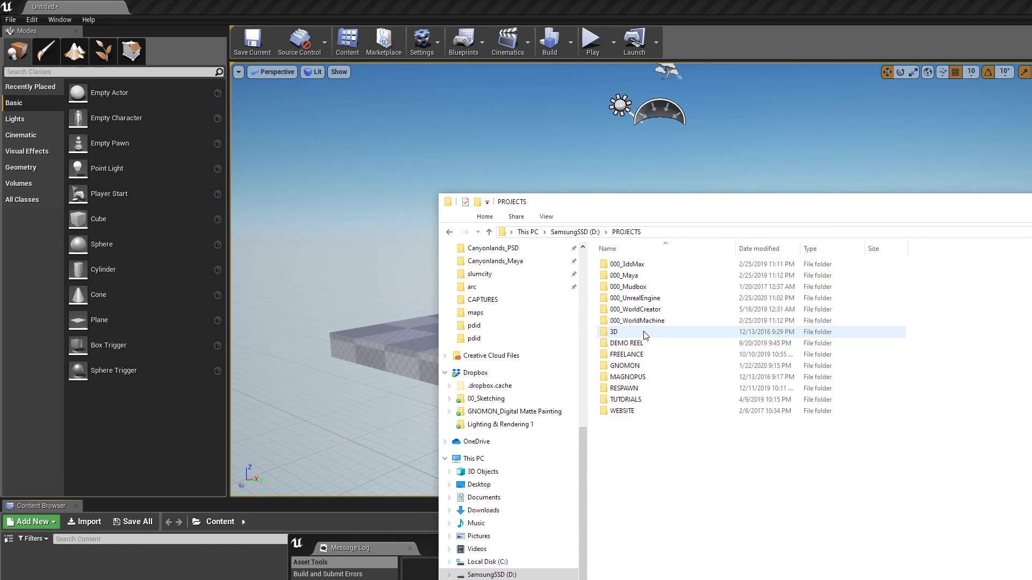
double_click(654, 299)
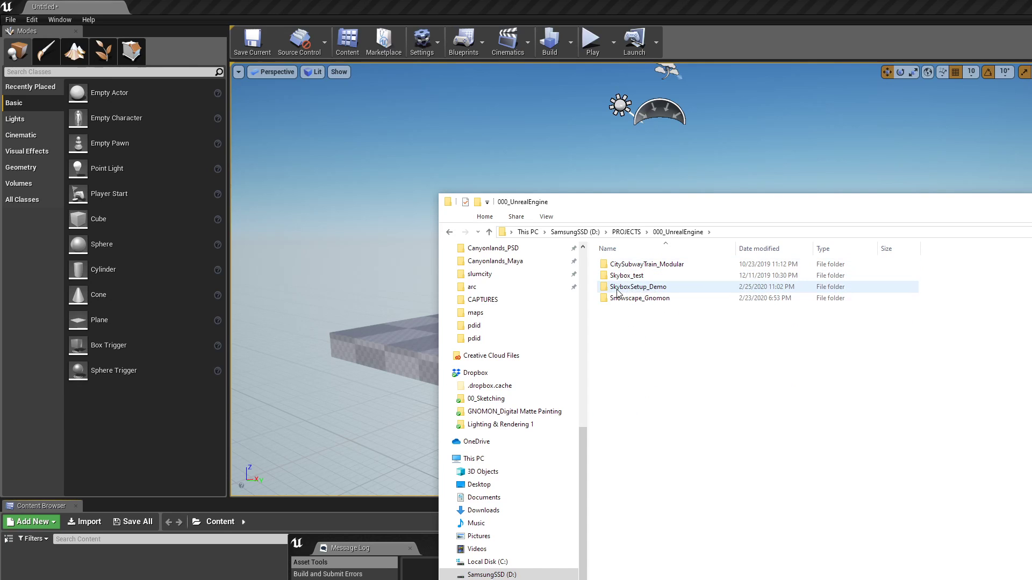
double_click(632, 290)
left_click(627, 278)
double_click(627, 278)
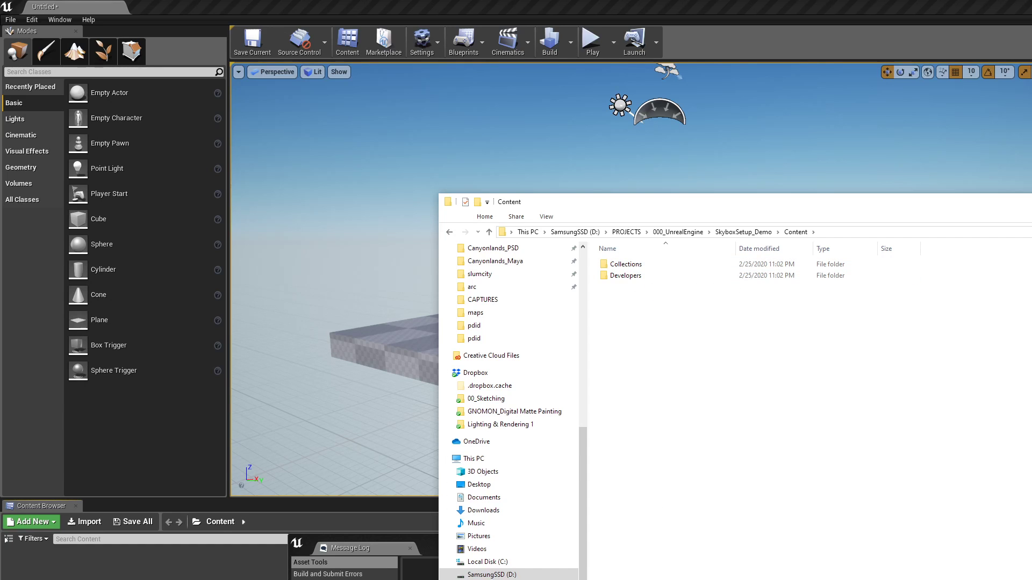
Create a folder named Skybox_Assets inside the project's Content folder
left_click_drag(740, 200, 861, 153)
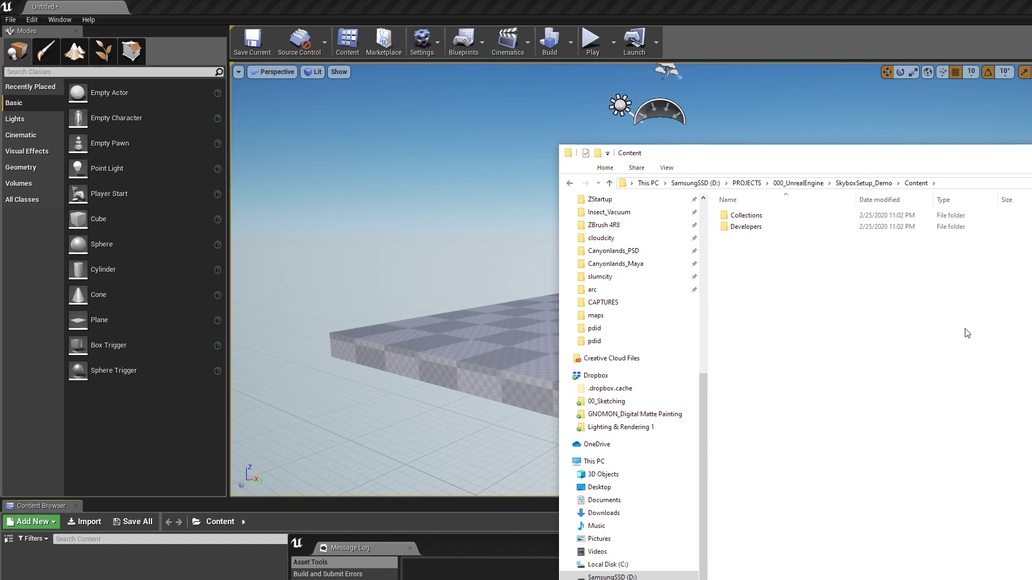
key("ctrl+shift+n")
type("Skybox_")
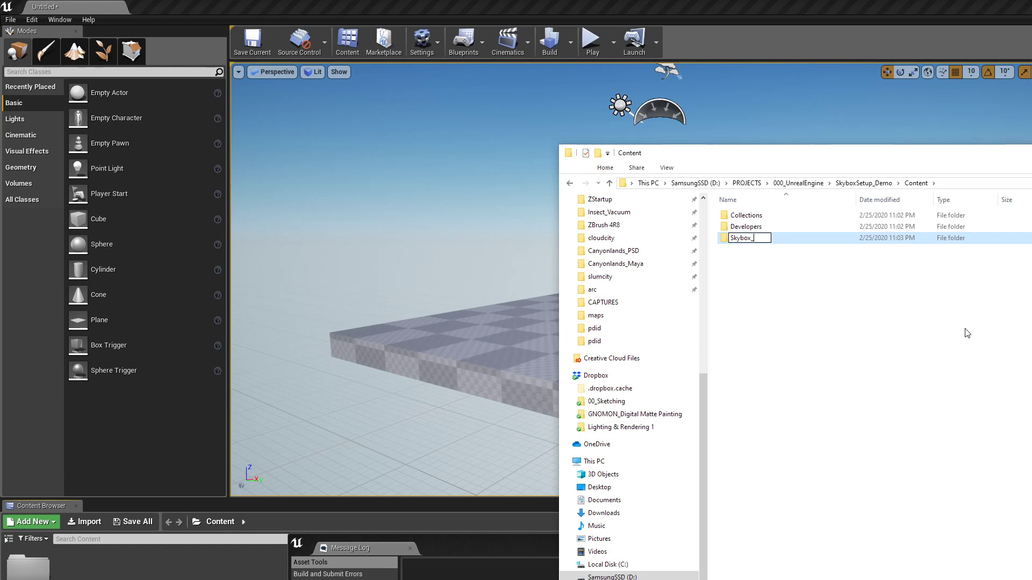
type("Assets")
key("Return")
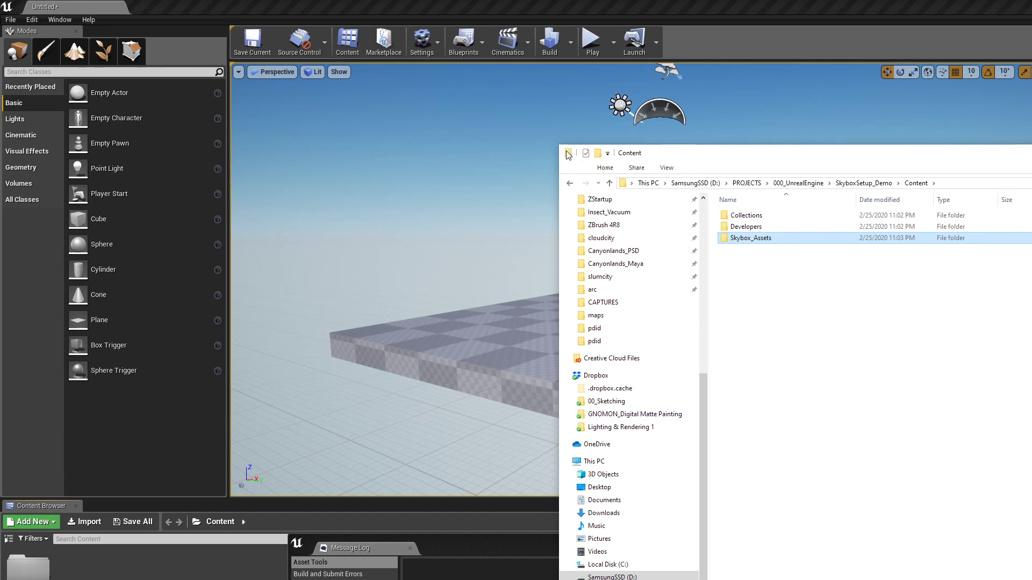
Inside Skybox_Assets, create three subfolders named maps, materials and obj
left_click_drag(559, 146, 474, 162)
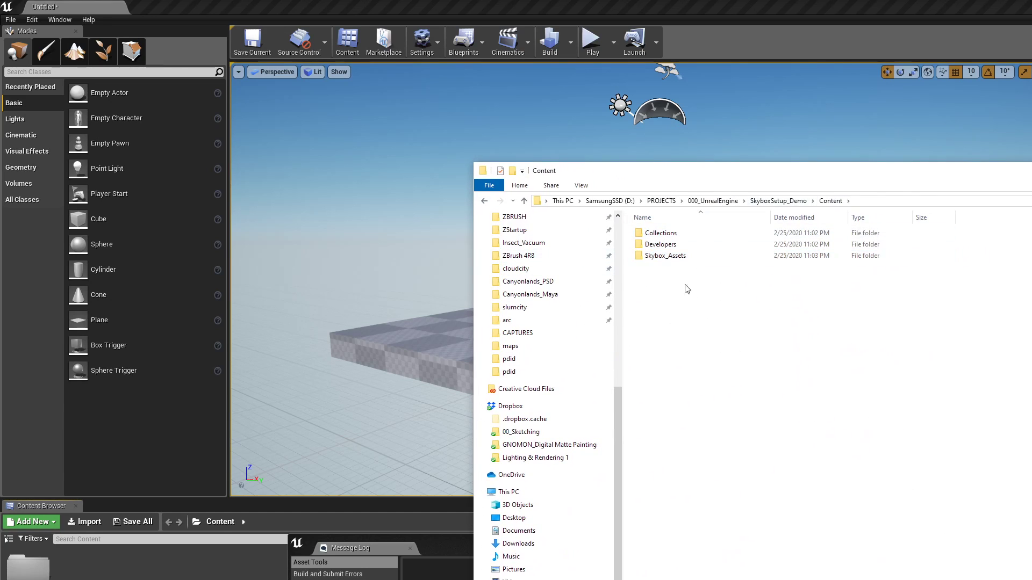
double_click(688, 260)
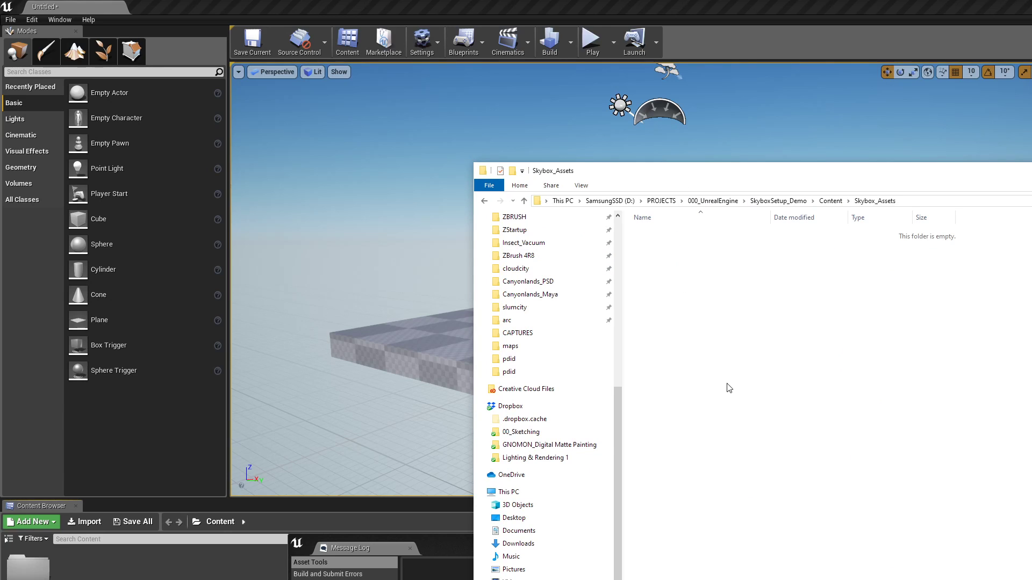
key("ctrl+shift+n")
type("maps")
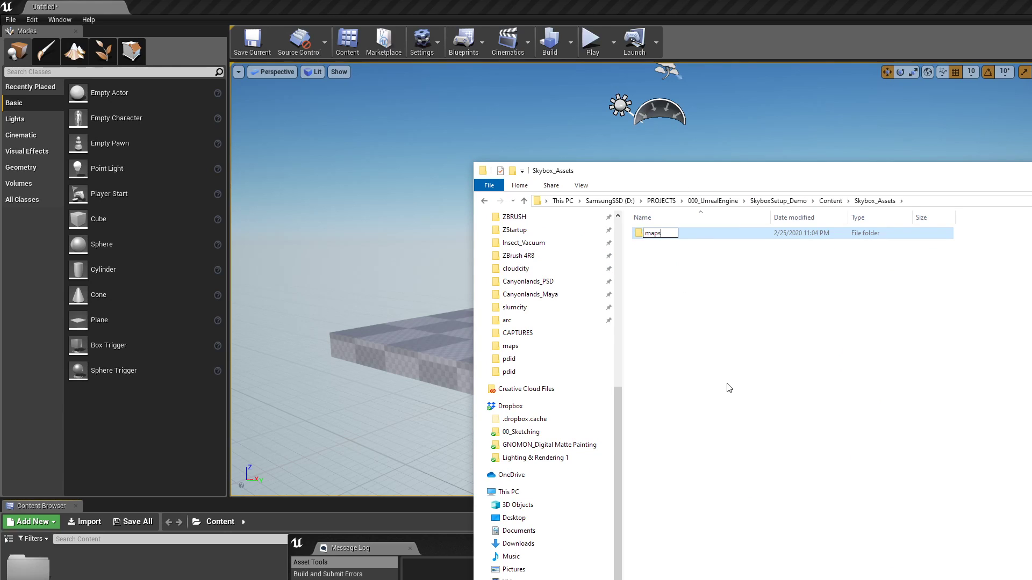
key("Return")
key("ctrl+shift+n")
type("materials")
key("Return")
key("ctrl+shift+n")
type("obj")
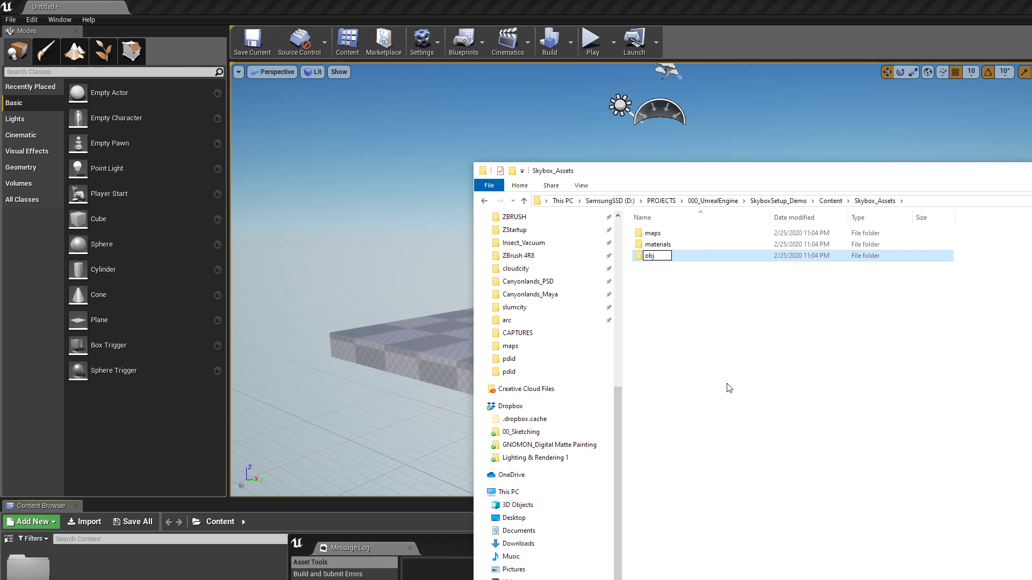
key("Return")
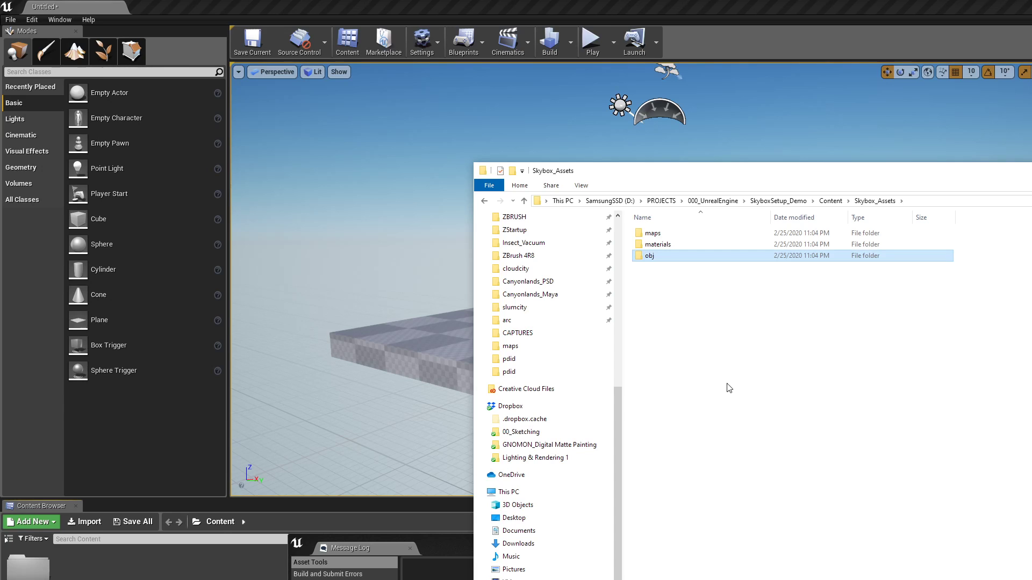
Switch to Maya and examine how the snowscape texture wraps around the skydome1 mesh
left_click_drag(1031, 253, 945, 253)
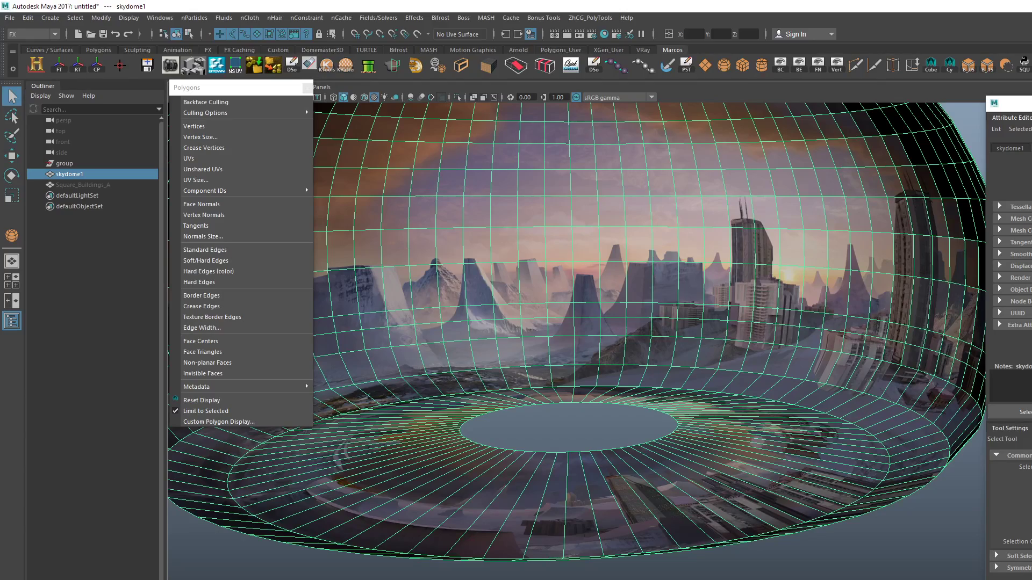
left_click_drag(675, 347, 722, 377, "alt")
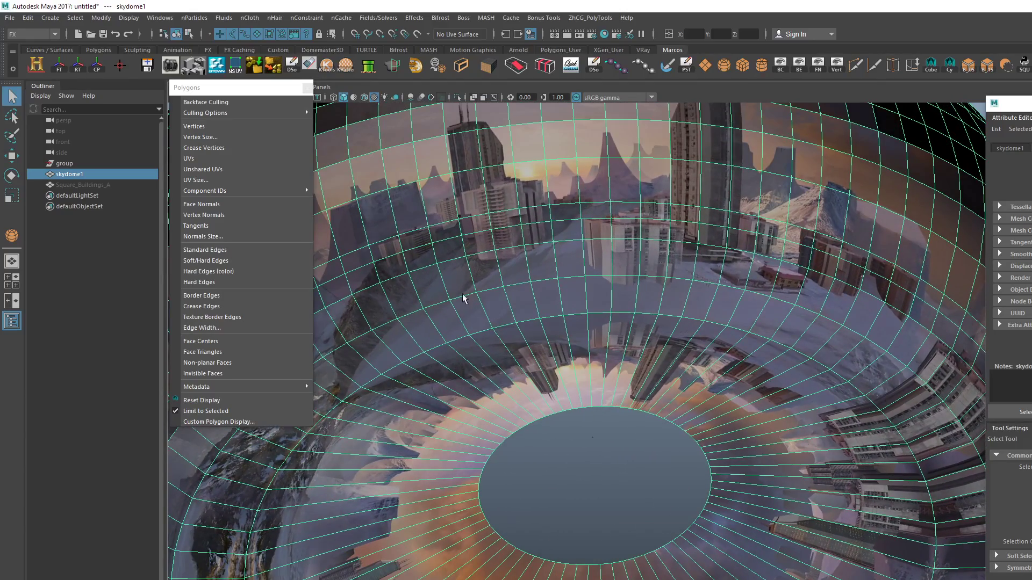
left_click_drag(600, 301, 681, 319, "alt")
left_click_drag(554, 373, 601, 380, "alt")
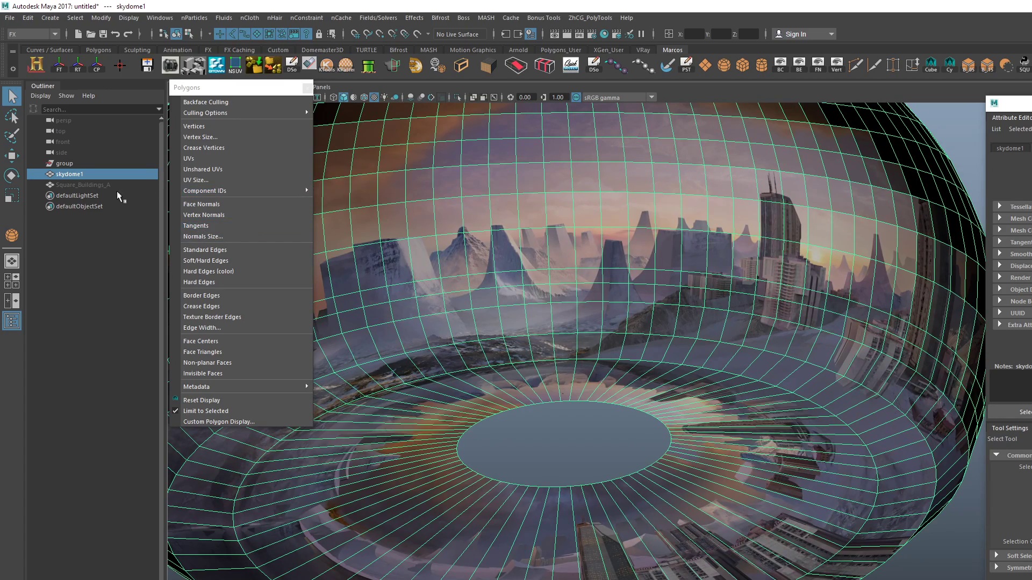
left_click_drag(572, 287, 548, 300, "alt")
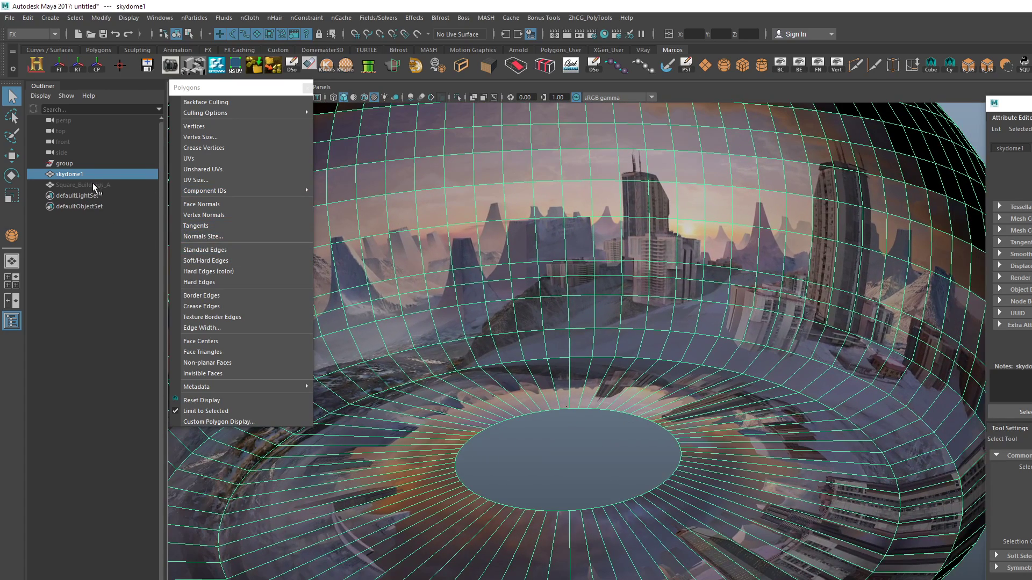
Unhide the Square_Buildings_A plane and examine its building texture up close
left_click(92, 184)
key("shift+h")
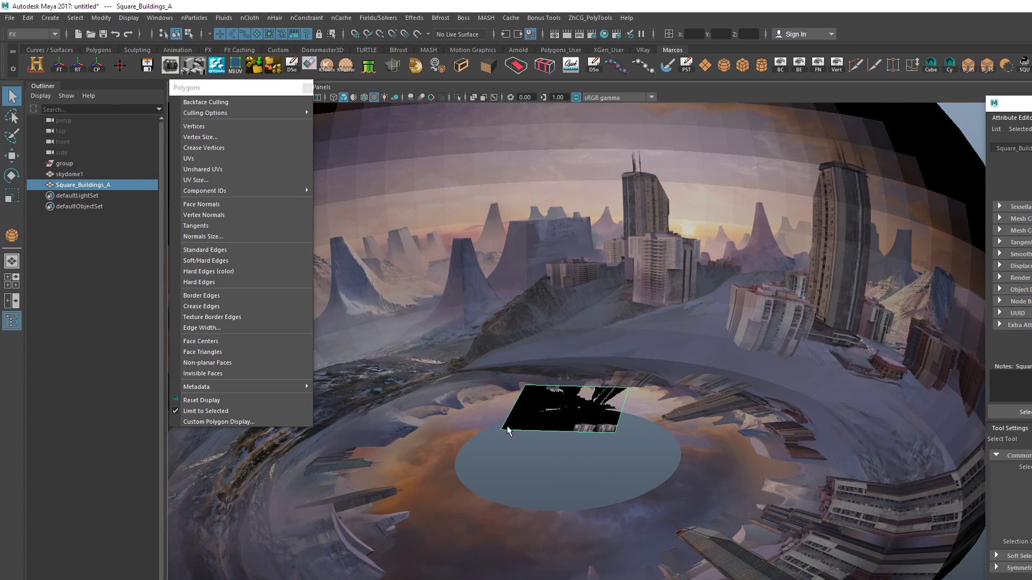
left_click_drag(576, 424, 604, 452, "alt")
key("w")
right_click_drag(573, 453, 789, 454, "alt")
left_click_drag(790, 454, 756, 457, "alt")
left_click_drag(413, 429, 404, 378)
middle_click_drag(440, 419, 675, 387, "alt")
left_click_drag(675, 387, 752, 451, "alt")
middle_click_drag(753, 451, 629, 408, "alt")
right_click_drag(629, 408, 747, 436, "alt")
left_click_drag(747, 436, 657, 402, "alt")
middle_click_drag(657, 402, 723, 456, "alt")
right_click_drag(723, 457, 668, 412, "alt")
left_click_drag(666, 486, 656, 463, "alt")
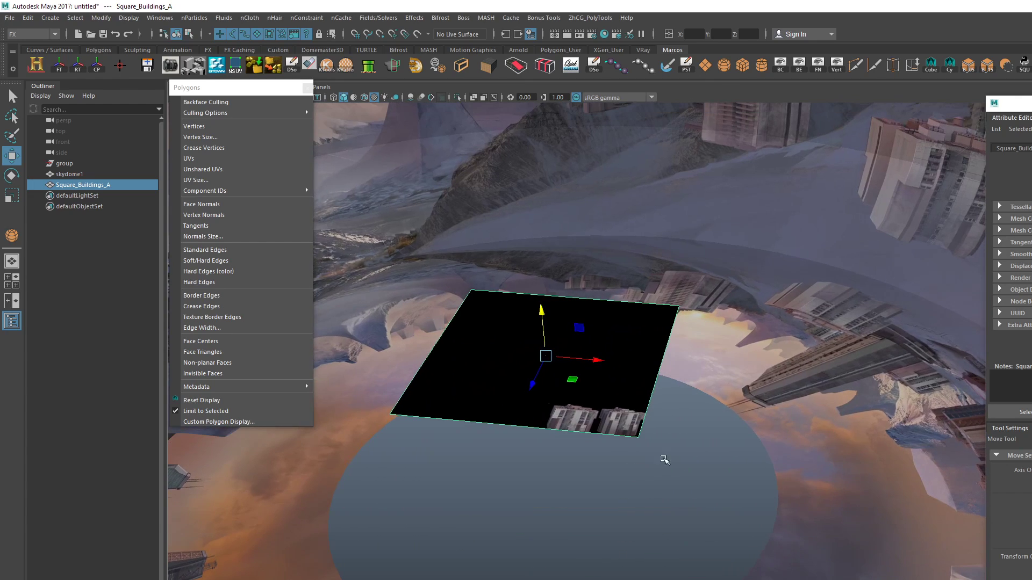
Delete Square_Buildings_A and draw a new polygon plane in its place over the opening in the skydome's base
key("Delete")
left_click(705, 65)
mouse_move(473, 369)
left_mouse_down()
mouse_move(486, 442)
mouse_move(749, 564)
mouse_move(634, 528)
left_mouse_up()
mouse_move(594, 474)
left_mouse_down("alt")
mouse_move(599, 453)
mouse_move(660, 450)
left_mouse_up("alt")
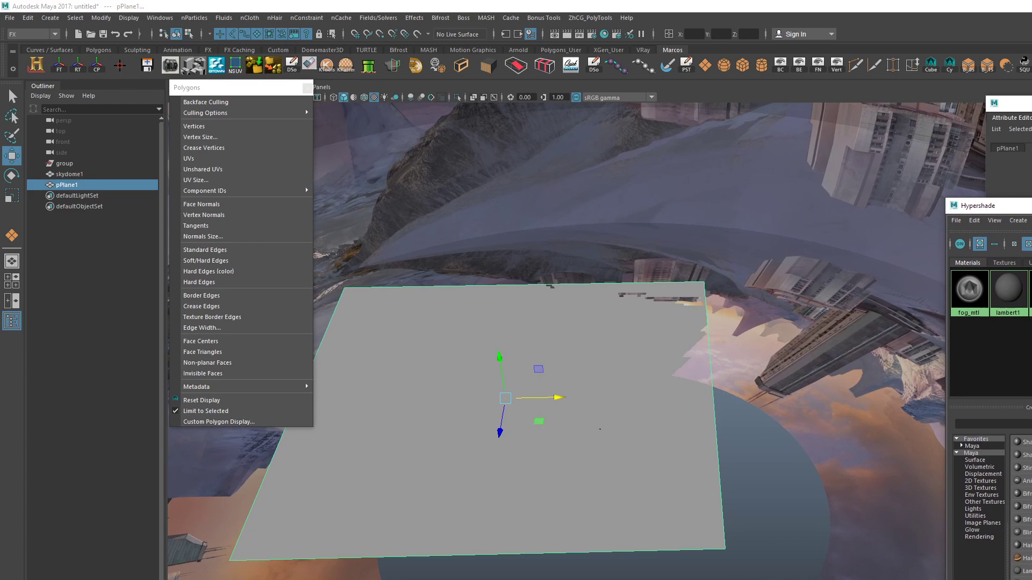
Assign the buildings-textured material from Hypershade to the new plane, and close Hypershade
left_click(1026, 571)
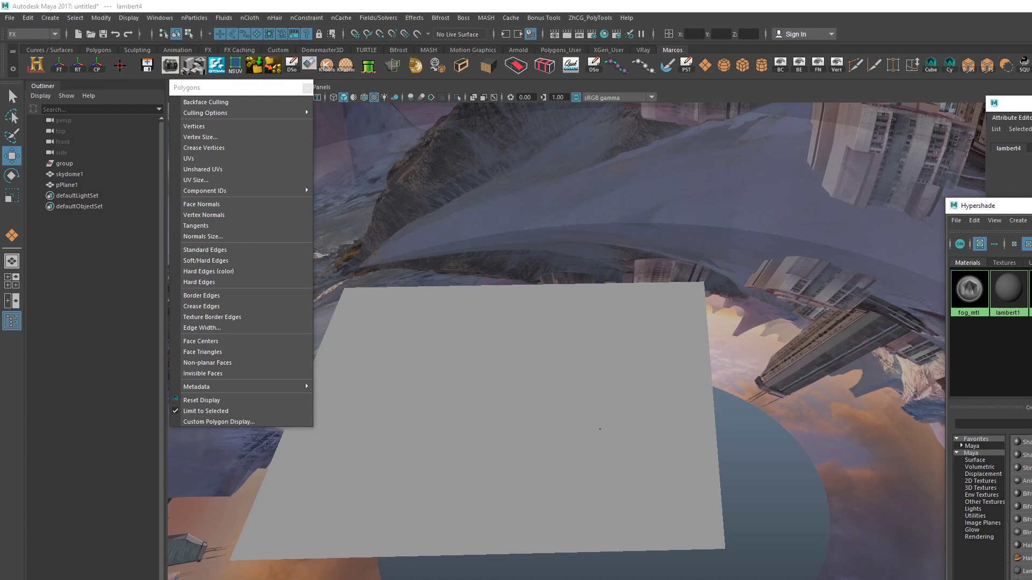
middle_click_drag(1027, 291, 601, 398)
left_click_drag(741, 442, 732, 472, "alt")
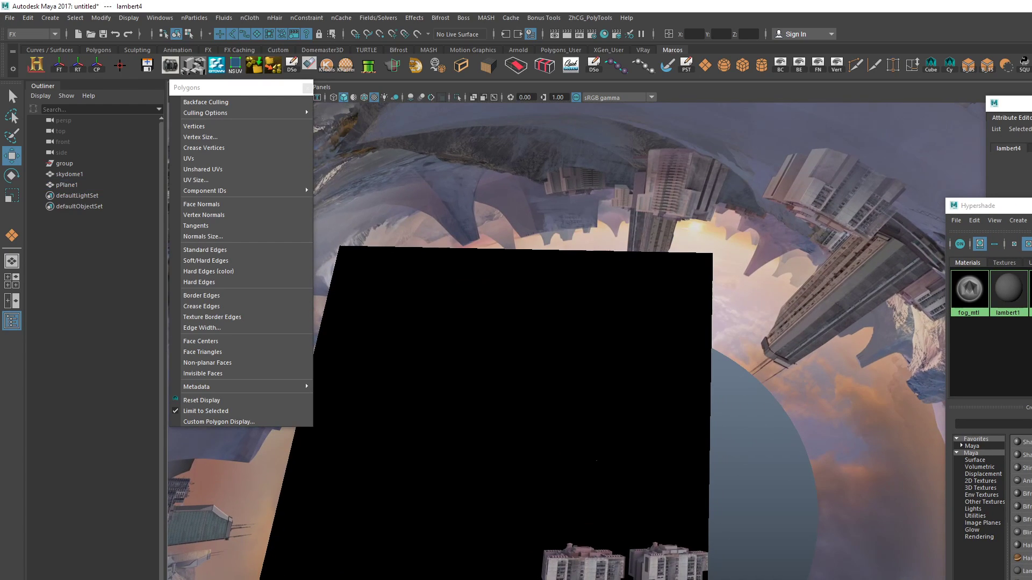
left_click(1031, 206)
Insert two crossing edge loops in pPlane1, one just above the apartment buildings and one along their left side
left_click_drag(749, 408, 629, 545, "alt")
left_click(675, 469)
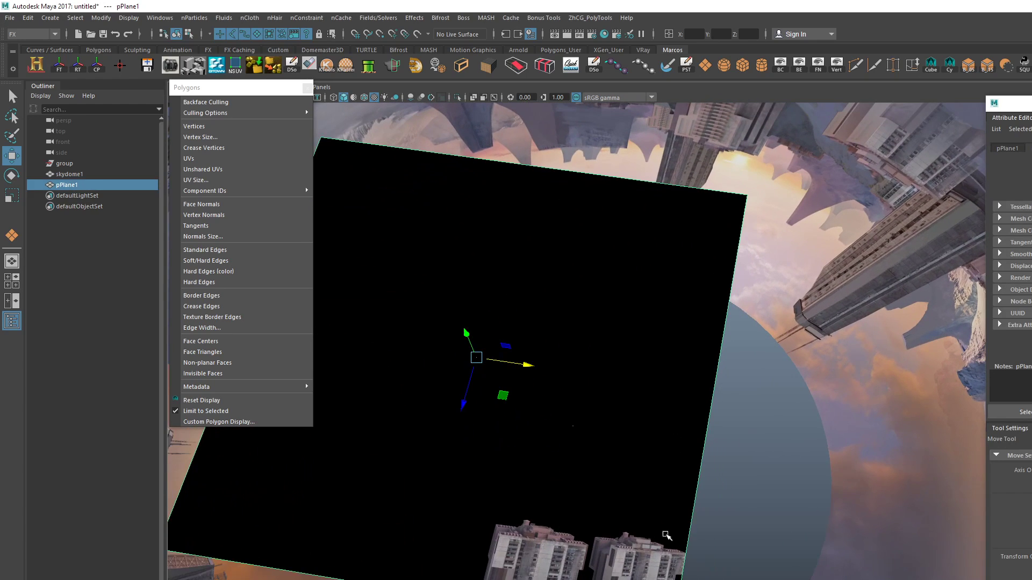
left_click_drag(613, 509, 714, 505, "alt")
key("ctrl+r")
left_click(690, 575)
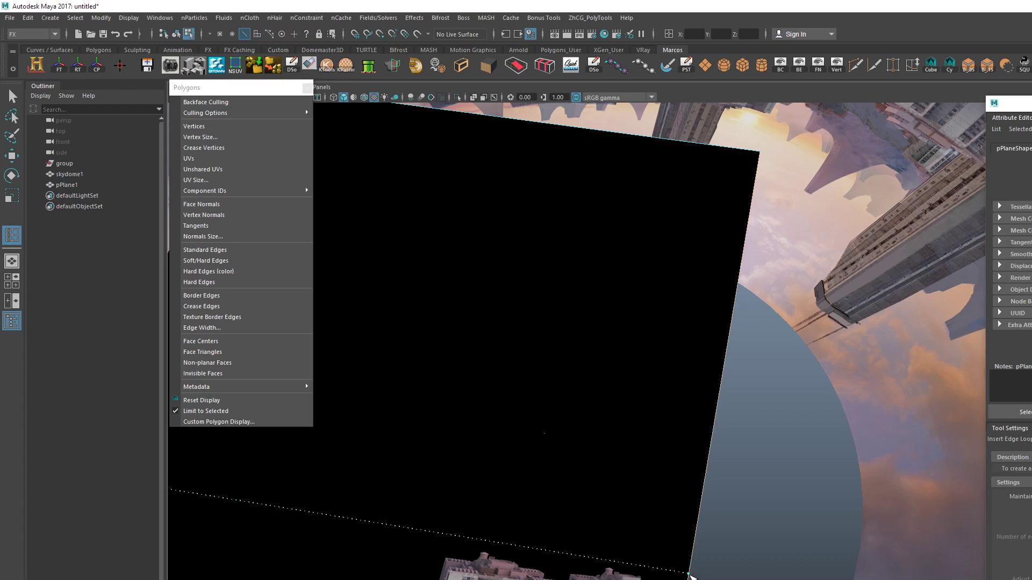
middle_click_drag(648, 566, 721, 499, "alt")
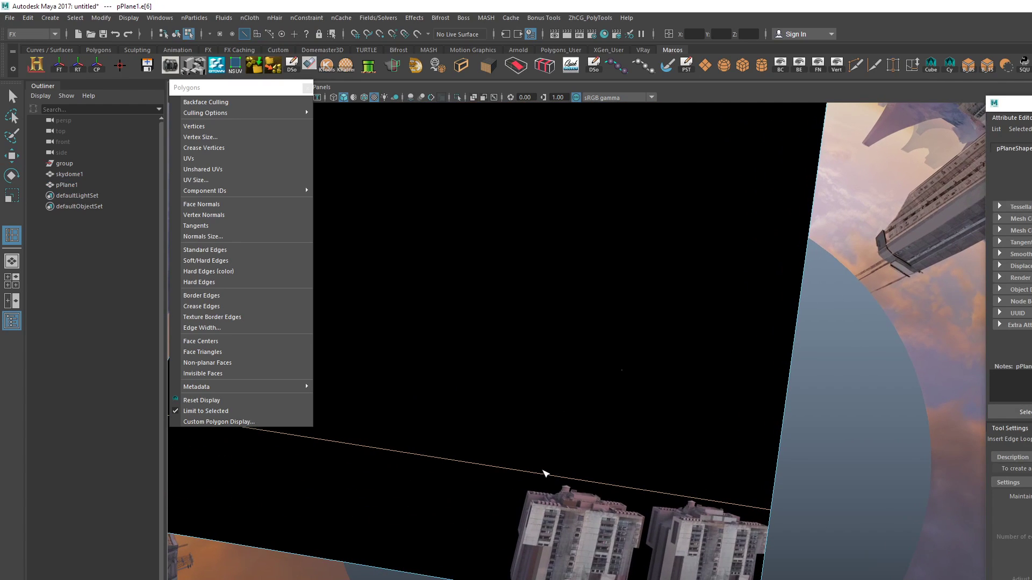
left_click(528, 473)
key("q")
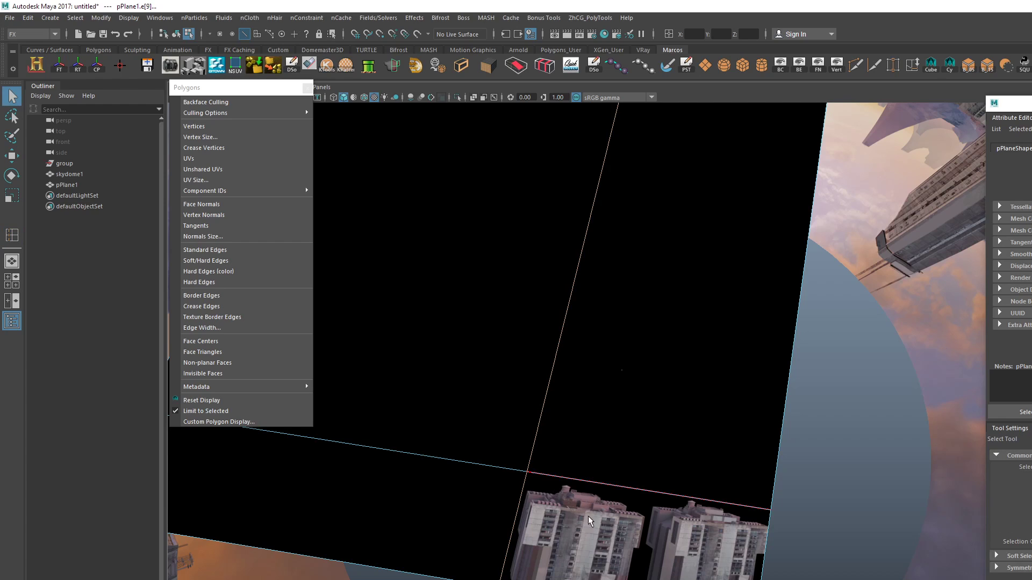
Keep only the pPlane1 face showing the two apartment buildings by inverting the face selection and deleting the other faces
right_click_drag(626, 532, 634, 451)
left_click(629, 534)
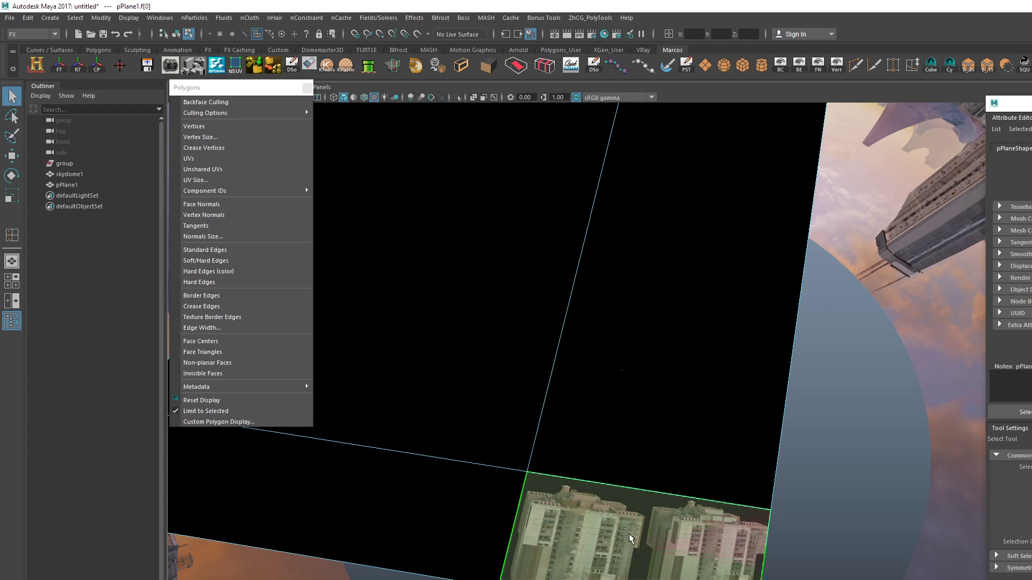
key("ctrl+shift+i")
key("Delete")
right_click_drag(628, 533, 706, 403, "alt")
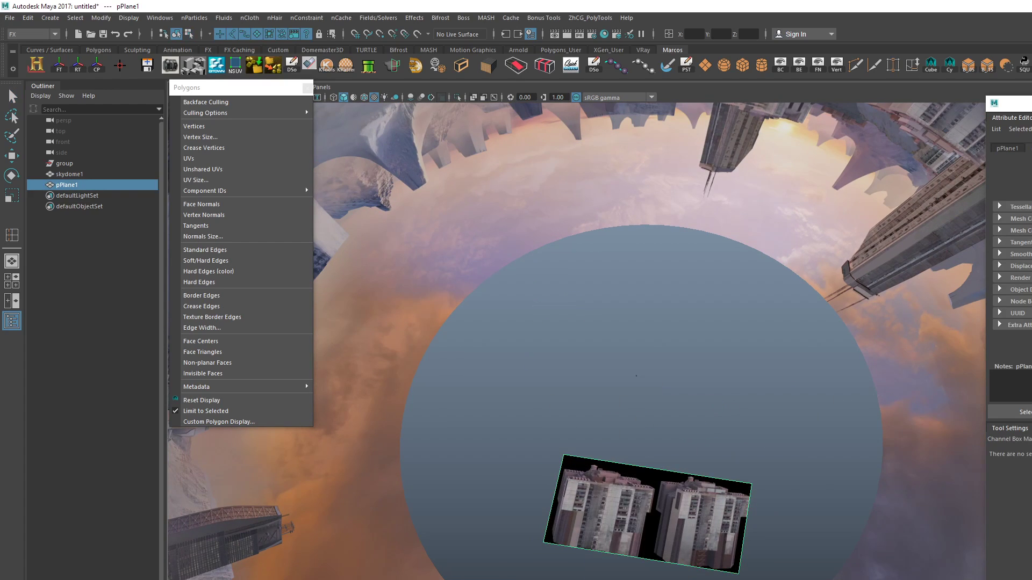
key("Return")
Move the cropped building card to the middle of the opening in the skydome's base
left_click_drag(777, 374, 803, 402, "alt")
left_click_drag(694, 460, 656, 461, "alt")
key("w")
left_click_drag(709, 419, 550, 419)
left_click_drag(677, 419, 699, 430, "alt")
mouse_move(698, 430)
middle_mouse_down("alt")
mouse_move(709, 441)
mouse_move(698, 441)
middle_mouse_up("alt")
left_click_drag(627, 465, 612, 419)
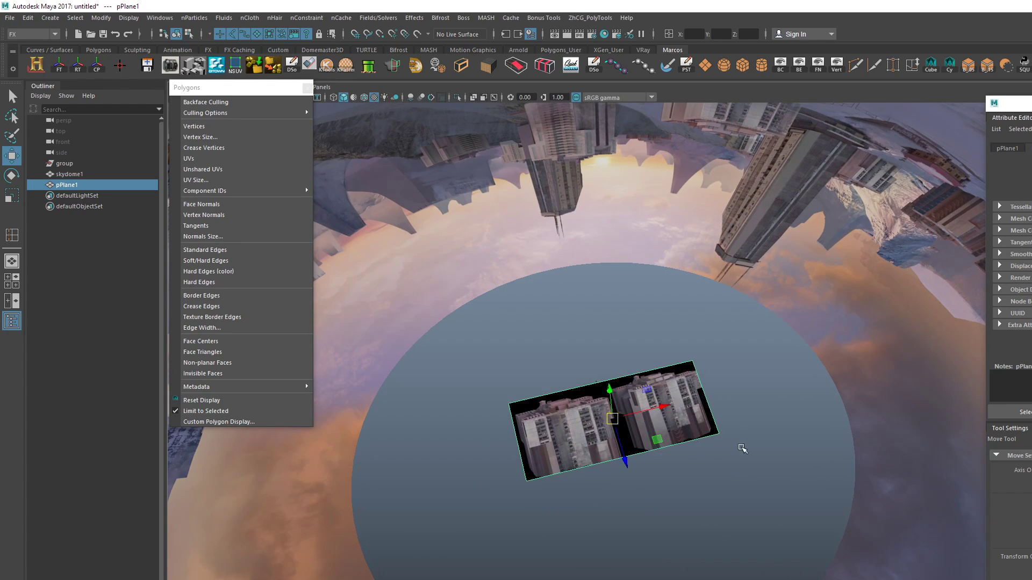
Toggle the viewport grid and set its length and width to 400 units, leaving the other grid options as they are
left_click_drag(744, 450, 710, 426, "alt")
middle_click_drag(709, 426, 767, 451, "alt")
left_click_drag(370, 112, 379, 128, "alt")
left_click_drag(226, 87, 229, 178)
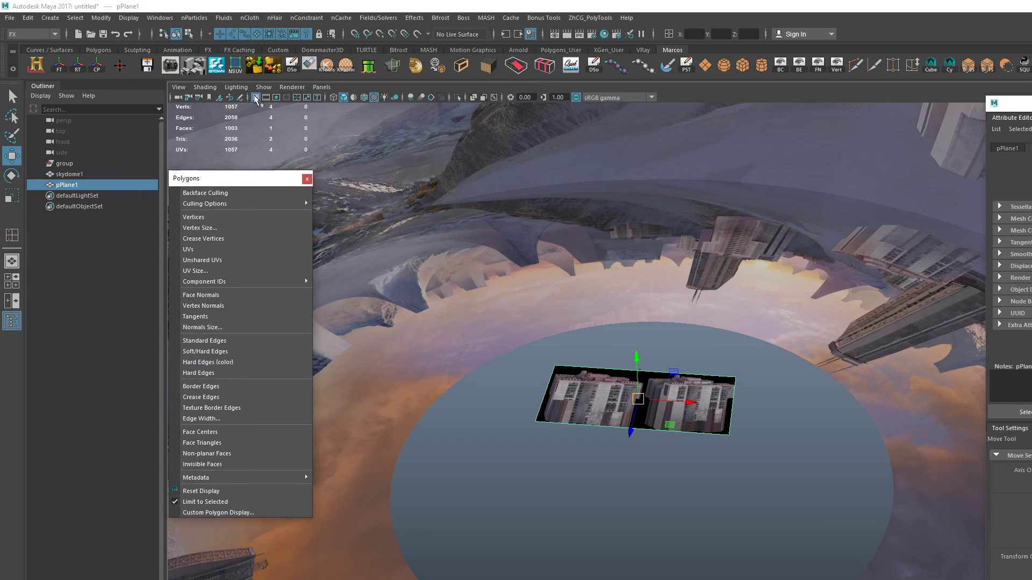
left_click(256, 99)
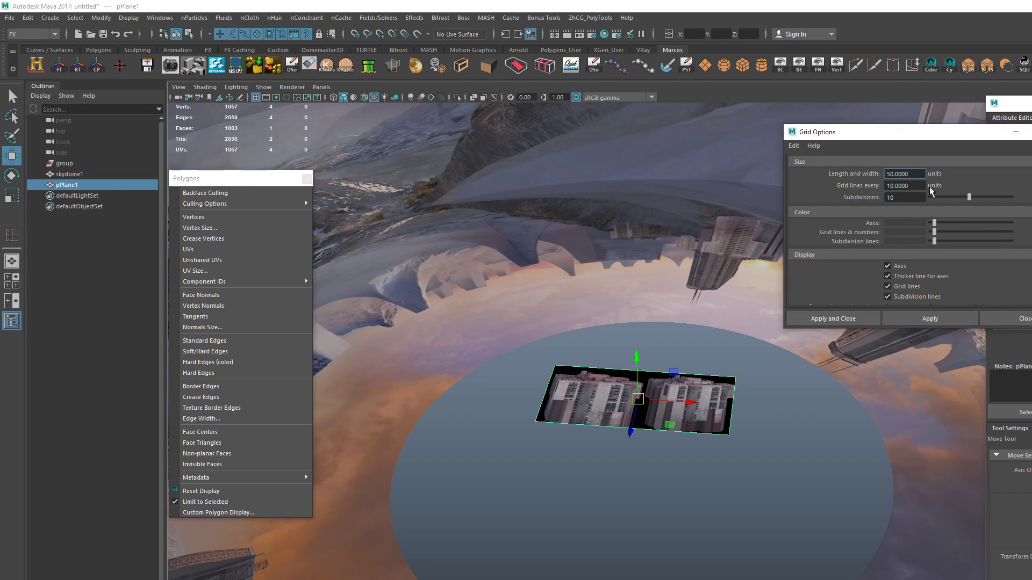
left_click_drag(920, 176, 589, 168)
type("4")
key("Return")
type("400")
key("Return")
left_click_drag(692, 402, 714, 433, "alt")
right_click_drag(714, 433, 873, 441, "alt")
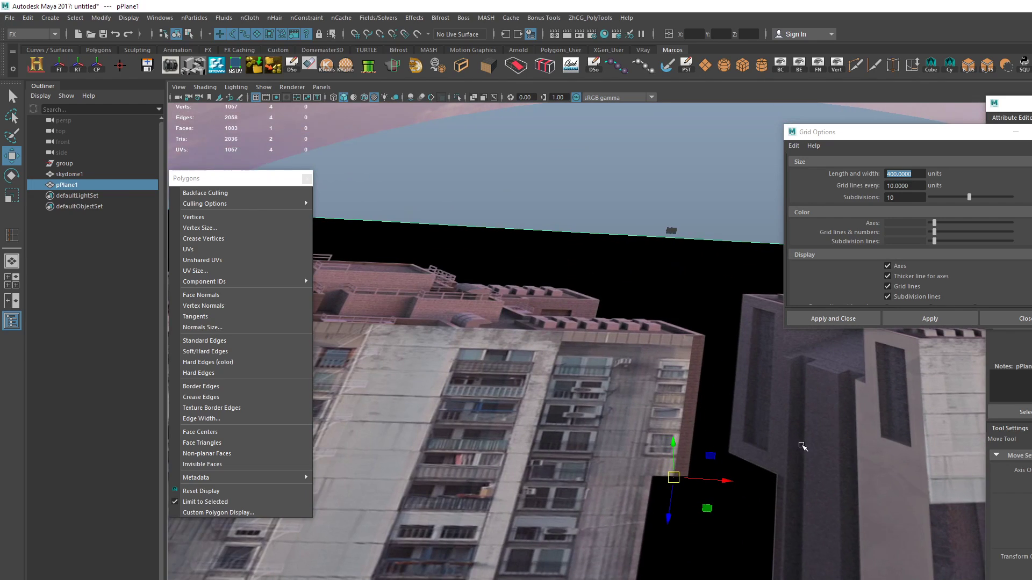
right_click_drag(802, 446, 753, 444, "alt")
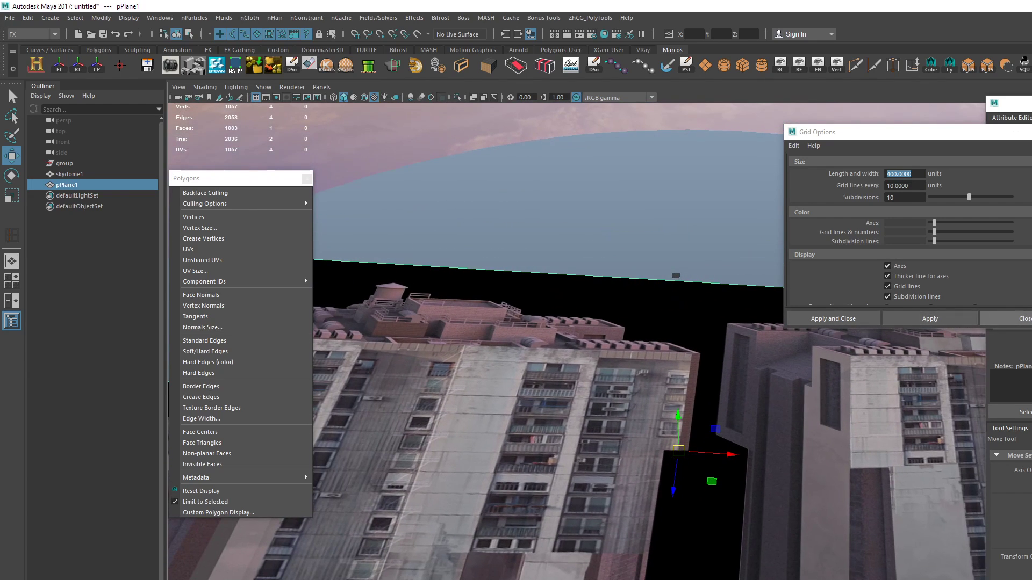
left_click(1025, 319)
Reposition the building card above the skydome's base opening, working from a close view
right_click_drag(843, 376, 722, 374, "alt")
left_click_drag(723, 374, 688, 403, "alt")
right_click_drag(689, 403, 795, 412, "alt")
middle_click_drag(795, 411, 664, 438, "alt")
right_click_drag(664, 438, 765, 398, "alt")
left_click(516, 326)
right_click_drag(575, 347, 474, 410, "alt")
left_click(475, 411)
right_click_drag(585, 455, 576, 457, "alt")
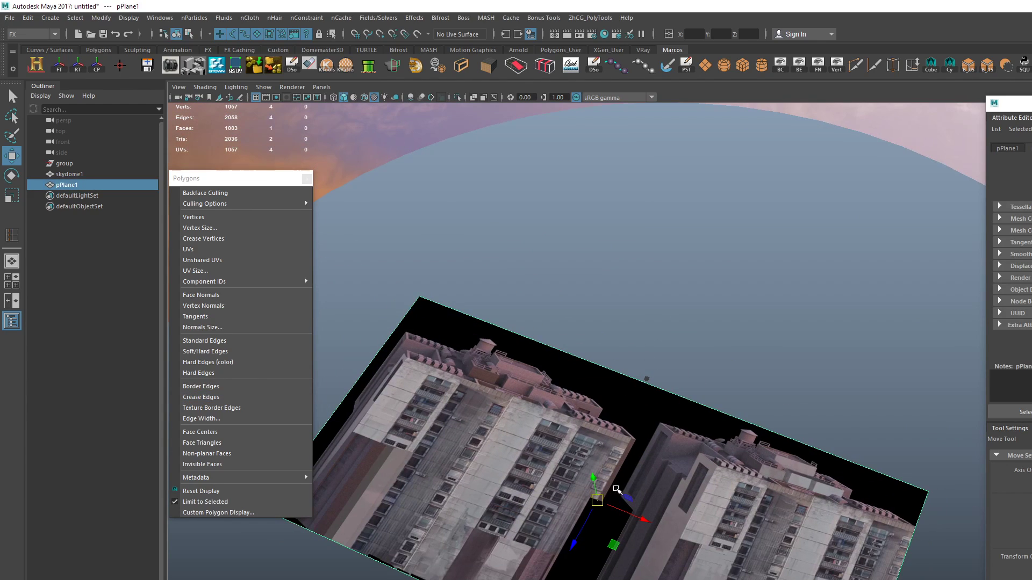
left_click_drag(597, 501, 682, 361)
Rotate the building card about its long horizontal axis until it stands upright
key("e")
left_click_drag(613, 343, 726, 380, "alt")
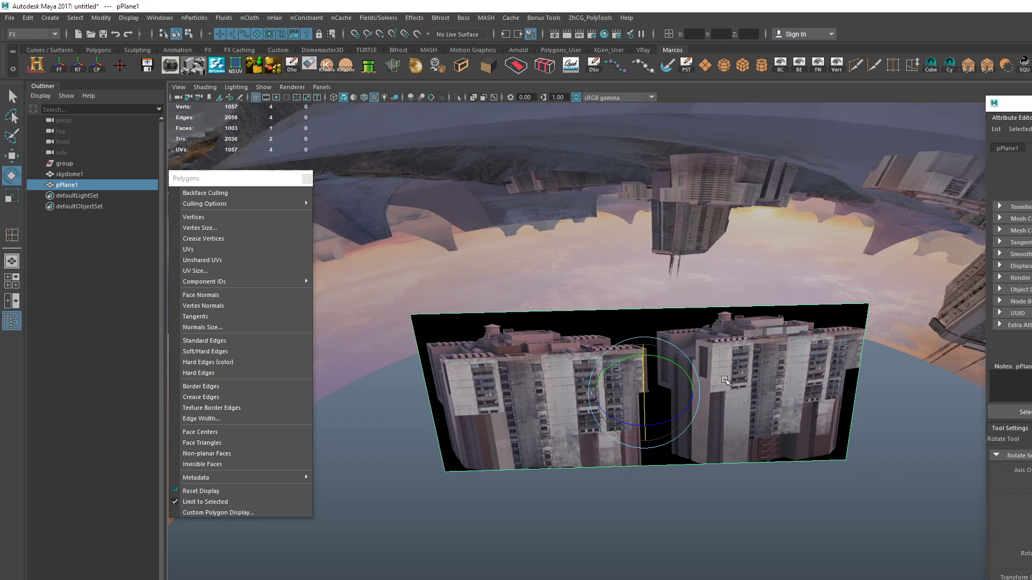
left_click_drag(642, 383, 731, 424, "alt")
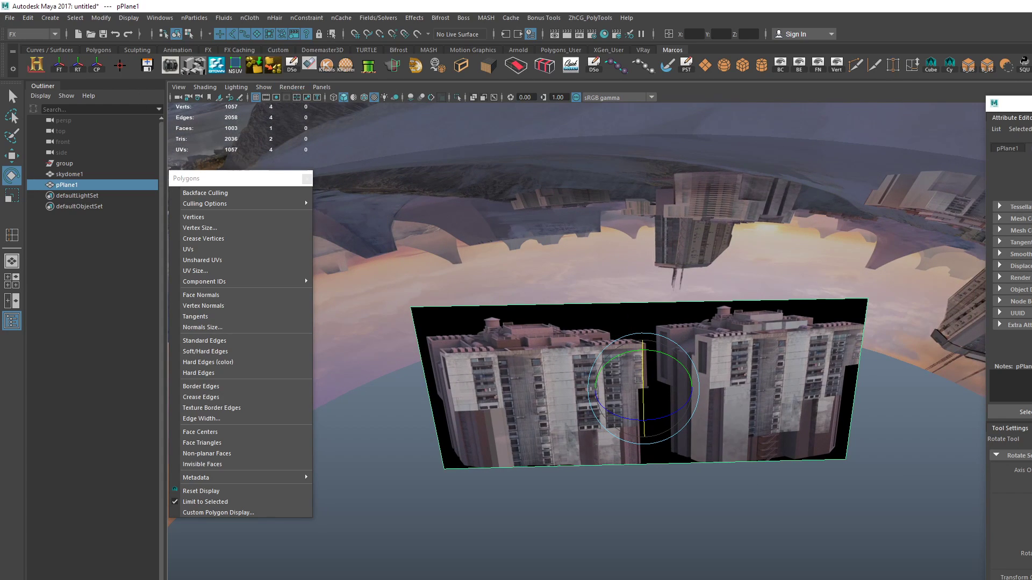
left_click_drag(643, 380, 644, 375)
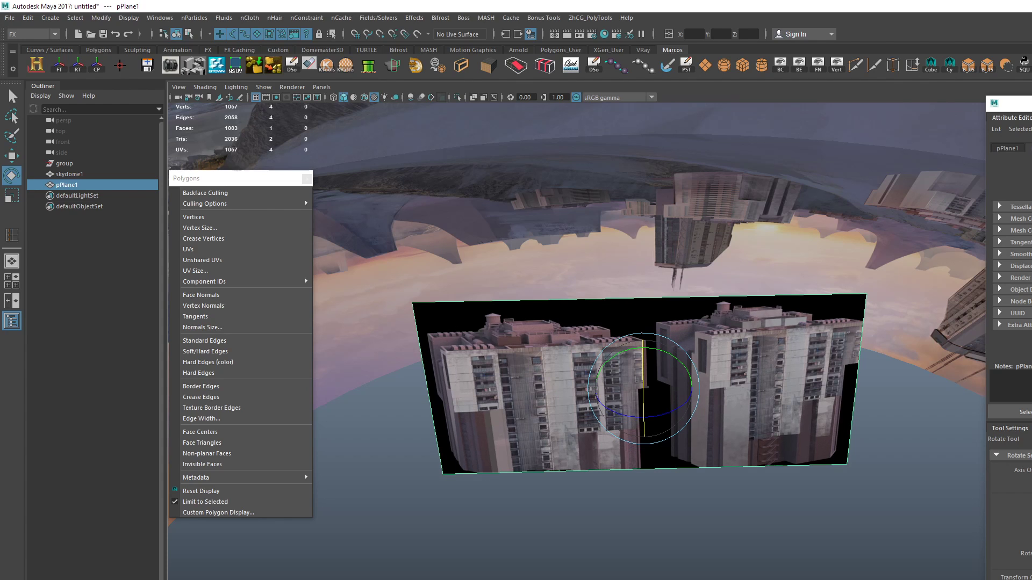
left_click_drag(739, 396, 720, 420, "alt")
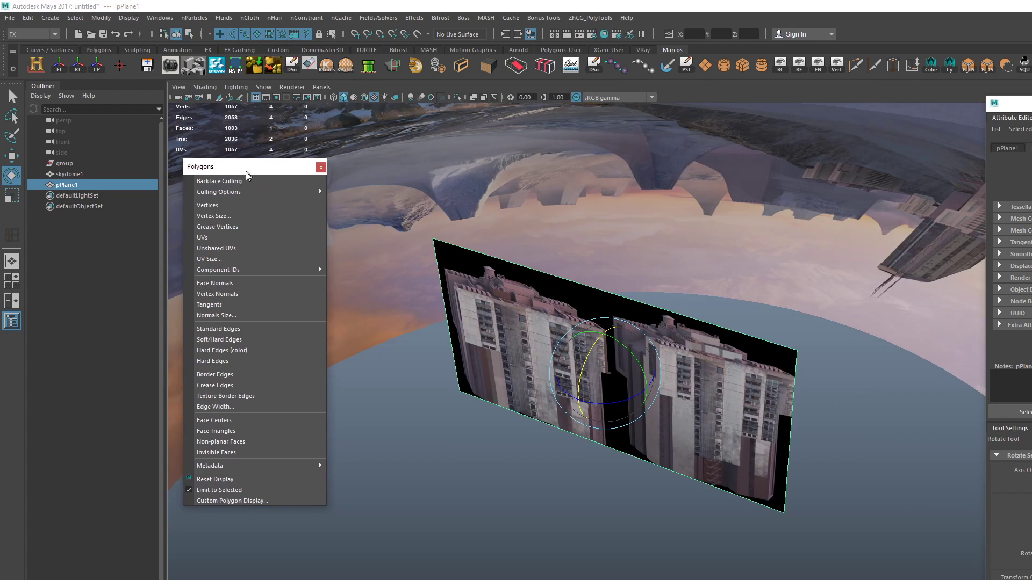
Delete the building card's construction history and make the card ready for moving
left_click(36, 68)
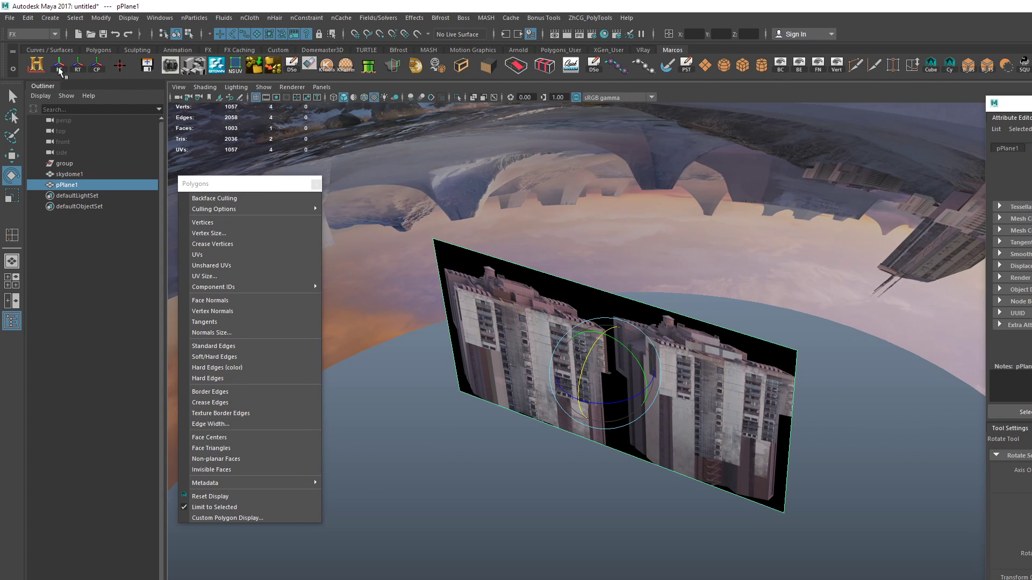
left_click_drag(583, 414, 724, 465, "alt")
key("w")
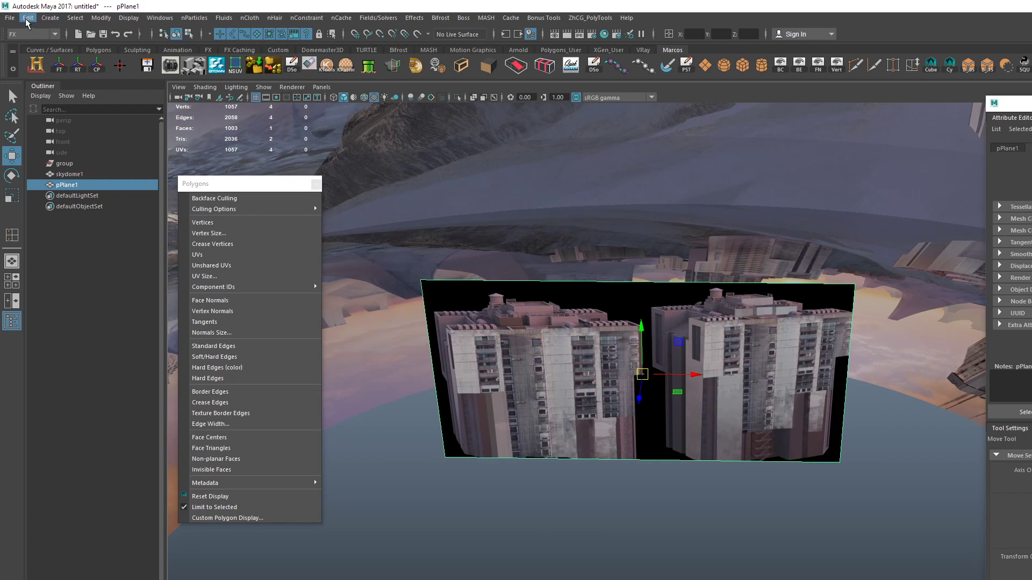
Examine the FBX Export Selection options for the building card and leave without exporting
left_click(9, 18)
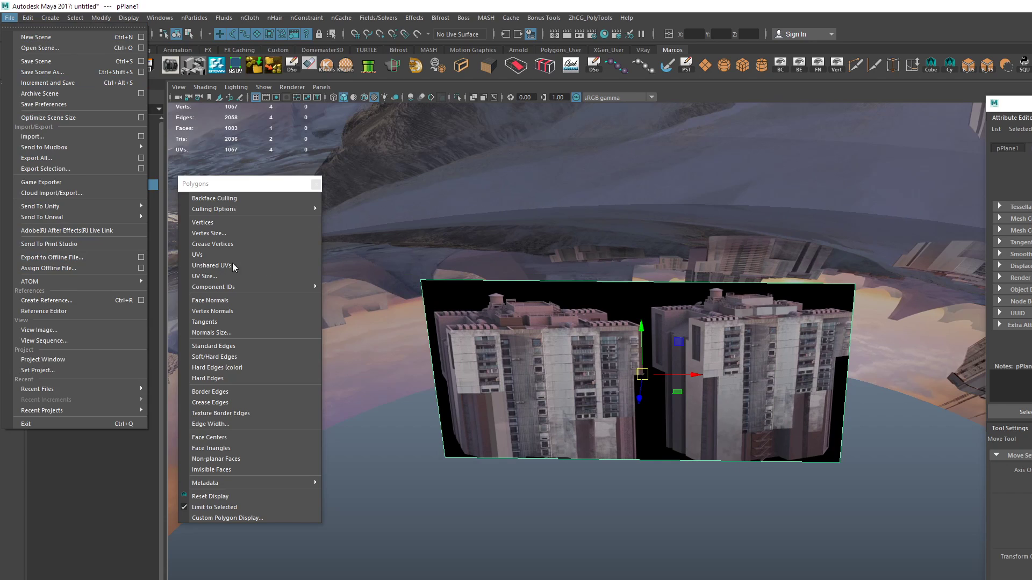
left_click(75, 170)
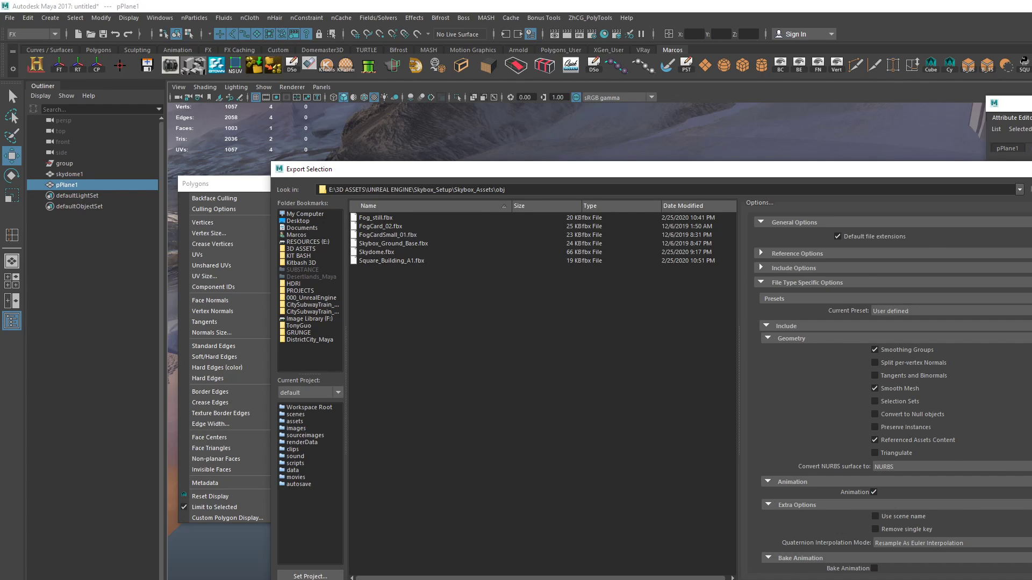
key("Escape")
left_click_drag(611, 403, 669, 461, "alt")
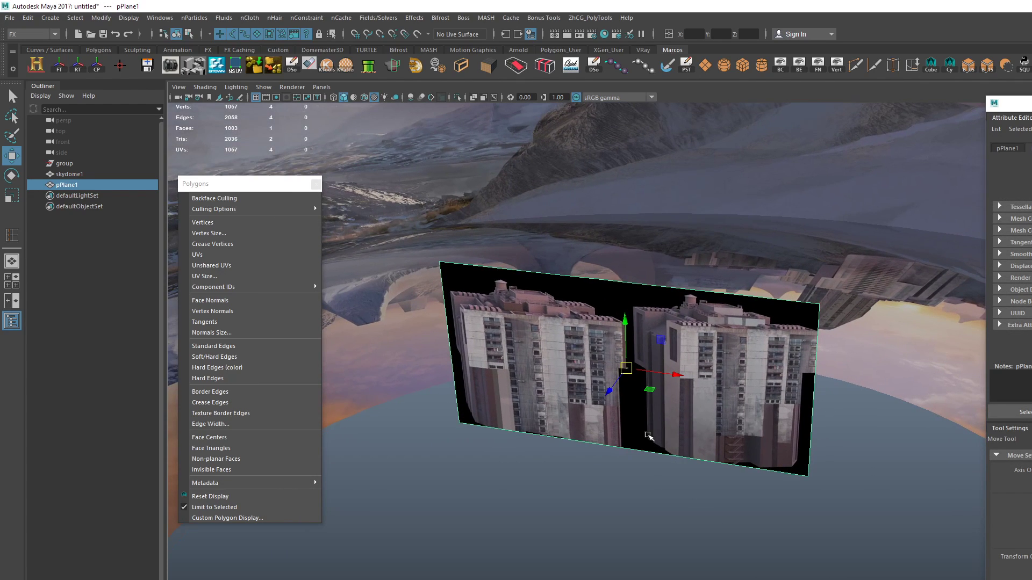
left_click_drag(723, 422, 727, 247, "alt")
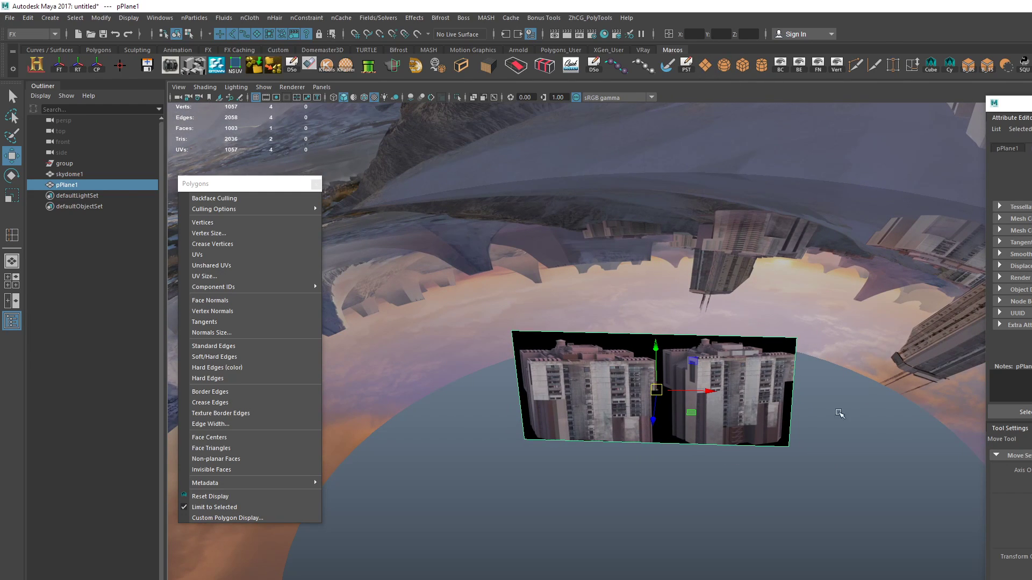
Draw a new polygon plane lying flat across the foot of the upright building card
left_click_drag(781, 408, 777, 402, "alt")
left_click(705, 66)
left_click_drag(489, 384, 687, 524)
scroll(659, 452, "down", 3)
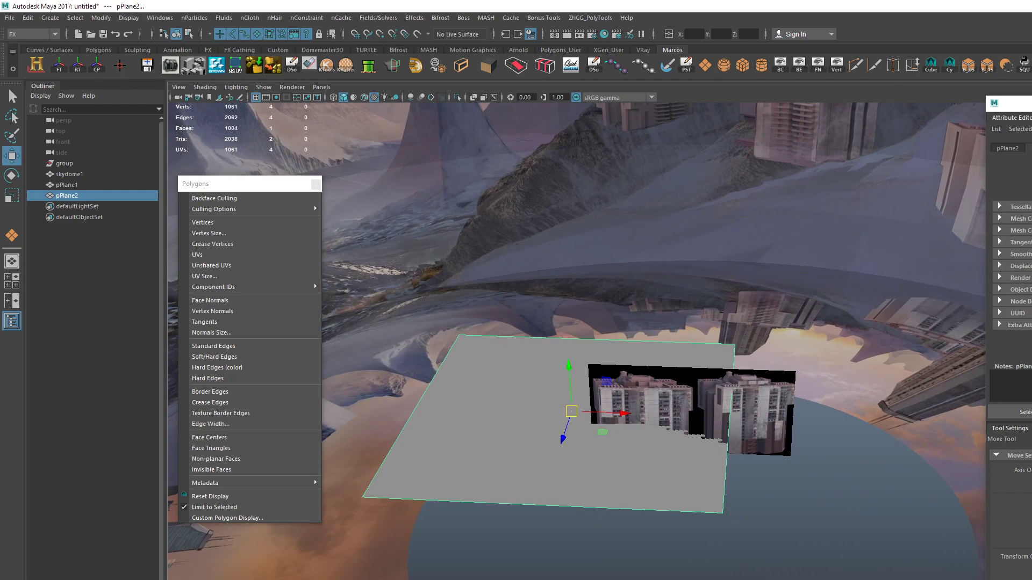
Assign the soft, cloudy grey textured material to pPlane2
middle_click_drag(1031, 429, 608, 463)
left_click_drag(607, 463, 609, 472, "alt")
middle_click_drag(1031, 333, 522, 466)
left_click_drag(522, 467, 526, 500, "alt")
right_click_drag(526, 499, 640, 457, "alt")
middle_click_drag(640, 457, 738, 406, "alt")
left_click_drag(739, 406, 745, 426, "alt")
scroll(746, 426, "down", 3)
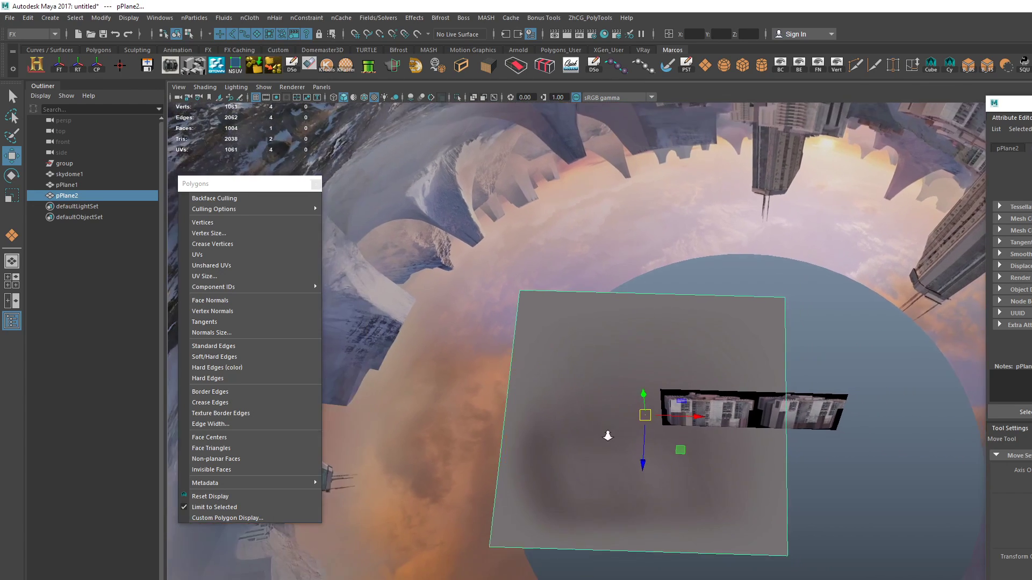
Scale pPlane2 along X until it is about twice as long as it is deep and extends past the building card
key("r")
mouse_move(639, 391)
left_mouse_down()
mouse_move(715, 401)
mouse_move(639, 403)
mouse_move(650, 404)
left_mouse_up()
middle_click_drag(717, 414, 798, 415, "alt")
left_click_drag(798, 415, 786, 433, "alt")
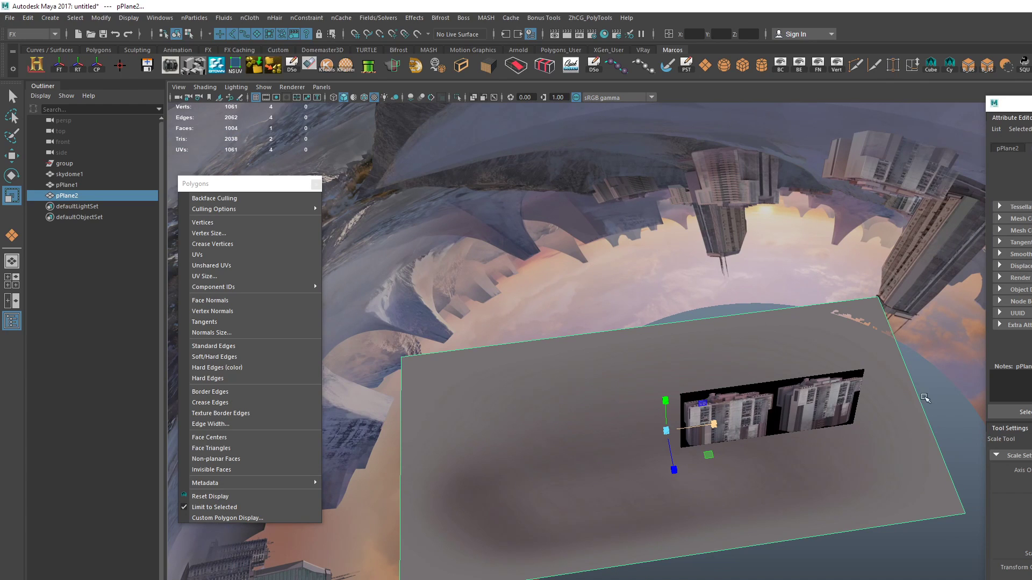
left_click_drag(763, 430, 799, 433, "alt")
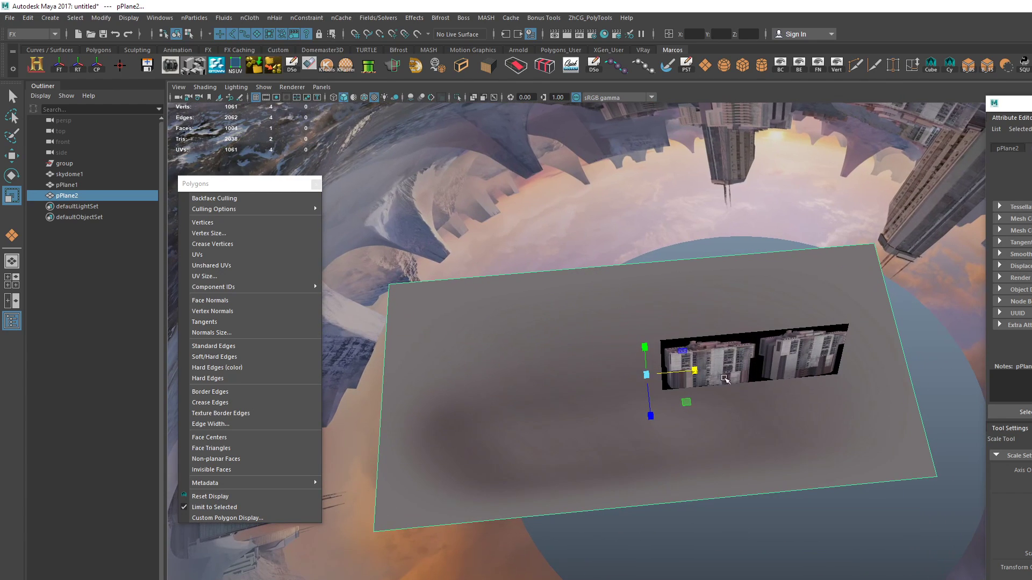
left_click_drag(750, 477, 871, 506, "alt")
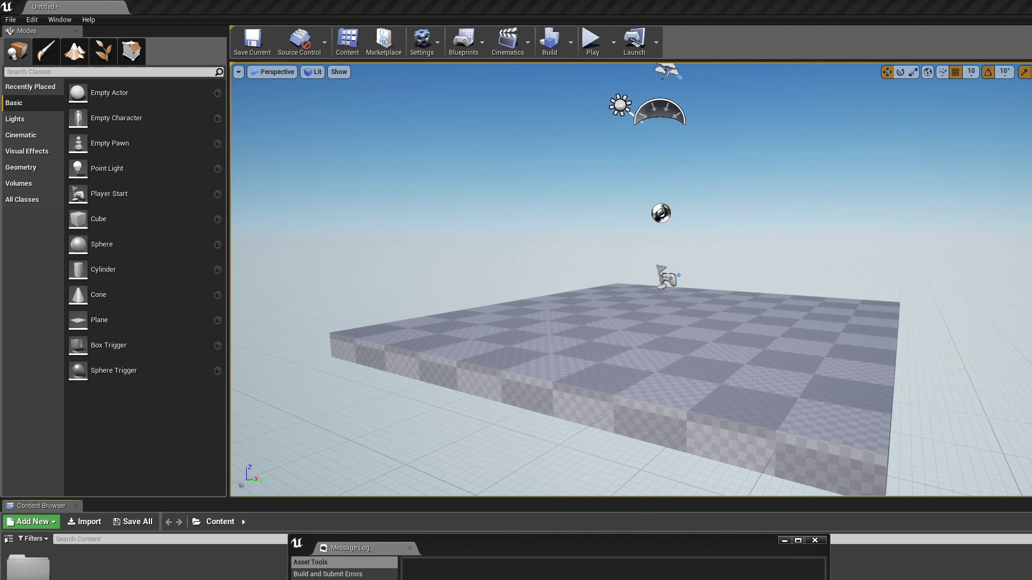
Switch to File Explorer and open the maps folder inside the SkyboxSetup_Demo project's Skybox_Assets folder
key("alt+Tab")
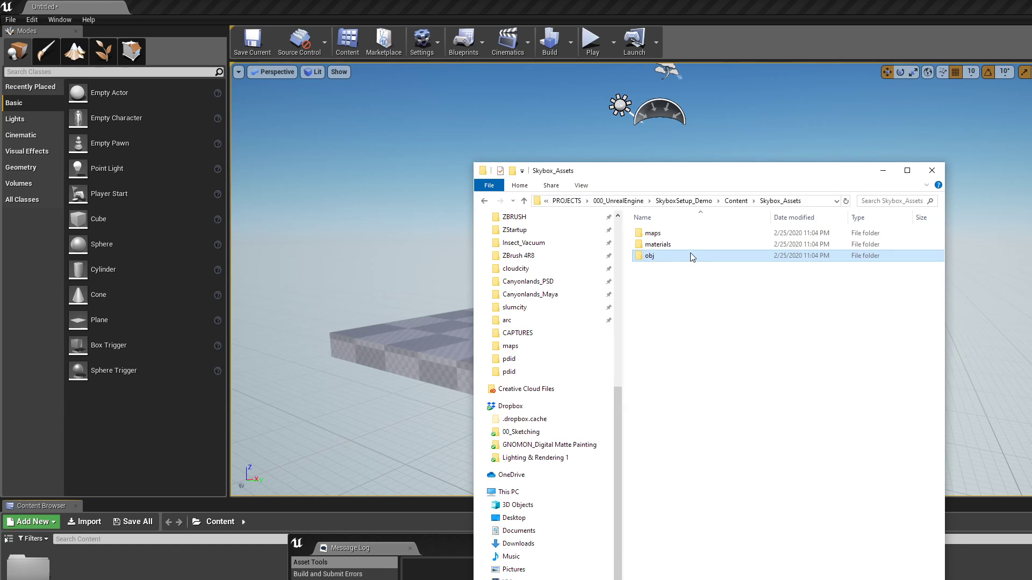
left_click(655, 236)
double_click(656, 236)
left_click_drag(762, 174, 670, 184)
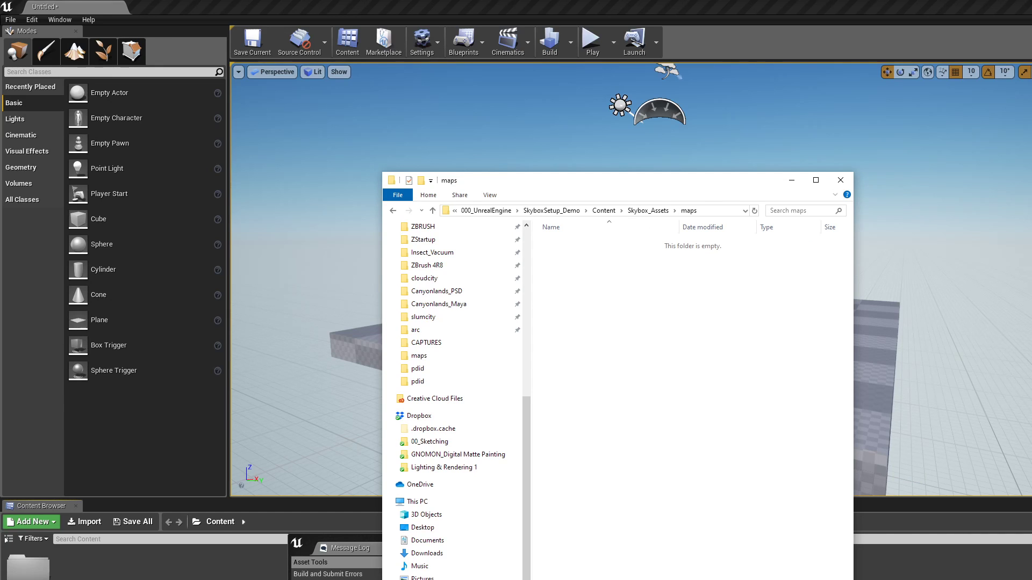
Copy the FG_BuildingsA, Fog, Skybox_Ground_Base and Snowscape_001 JPG textures from the source Skybox_Setup maps folder into the project's maps folder
key("ctrl+n")
left_click_drag(769, 197, 1031, 181)
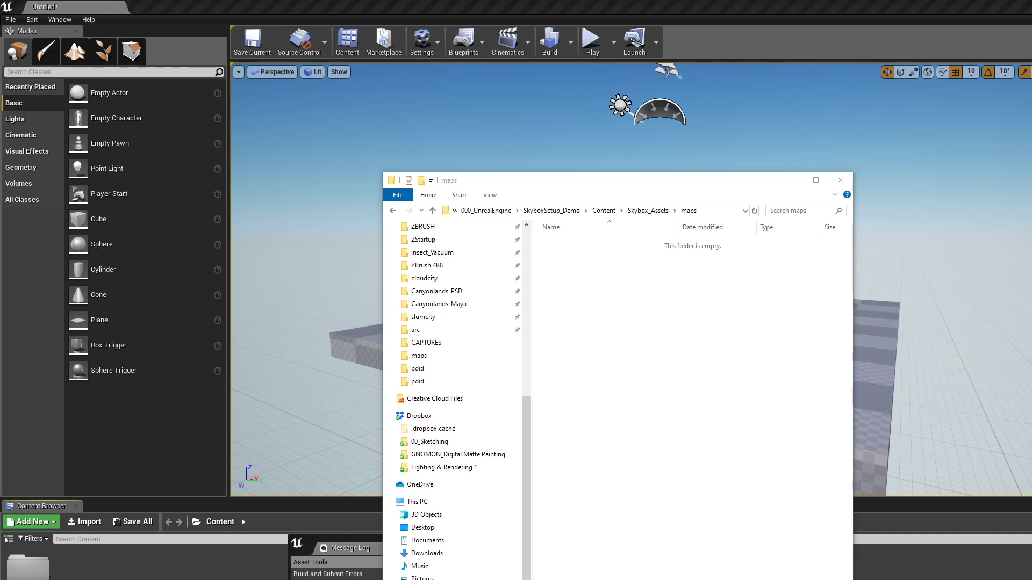
left_click_drag(1031, 215, 1031, 206)
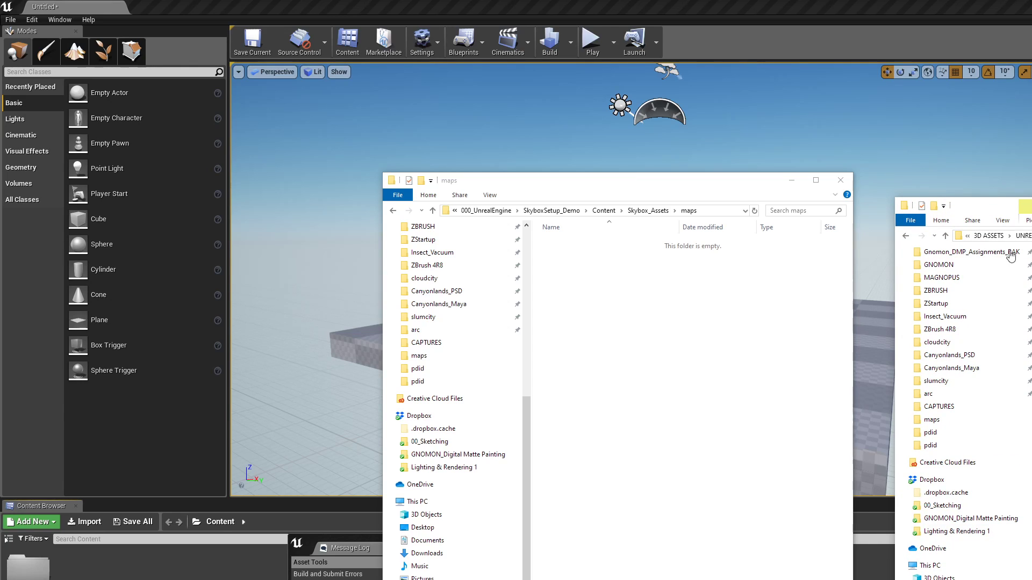
left_click_drag(1031, 206, 951, 220)
left_click_drag(1031, 466, 967, 276)
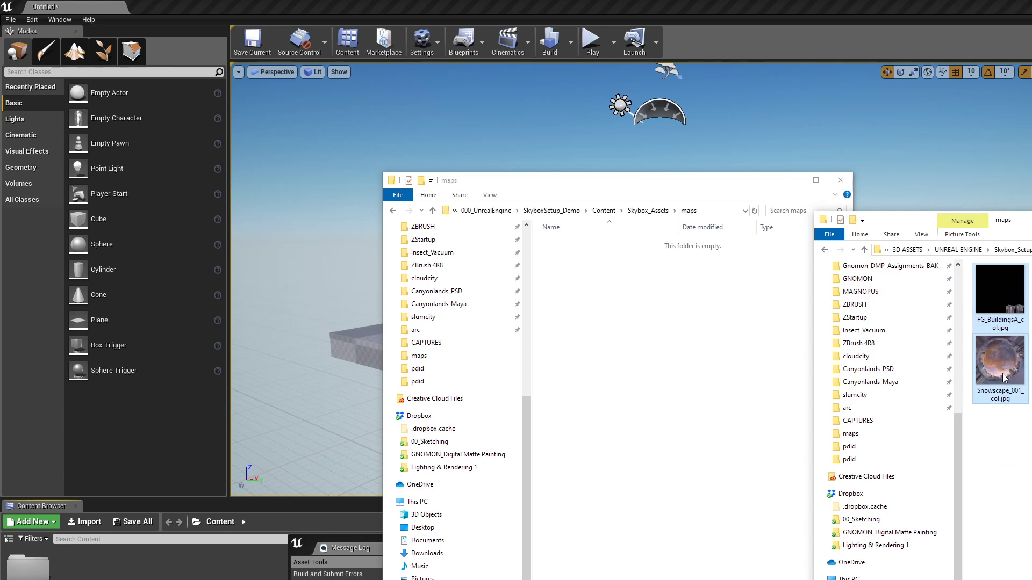
left_click_drag(1002, 376, 664, 375)
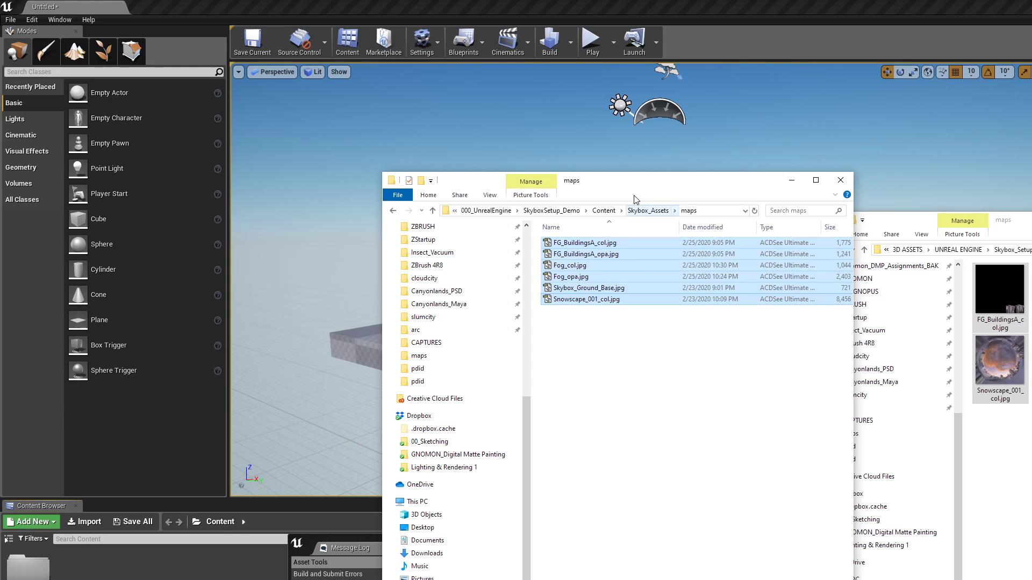
Copy Fog_still.fbx, Skybox_Ground_Base.fbx, Skydome.fbx and Square_Building_A1.fbx from the source obj folder into the project's Skybox_Assets obj folder
left_click(648, 211)
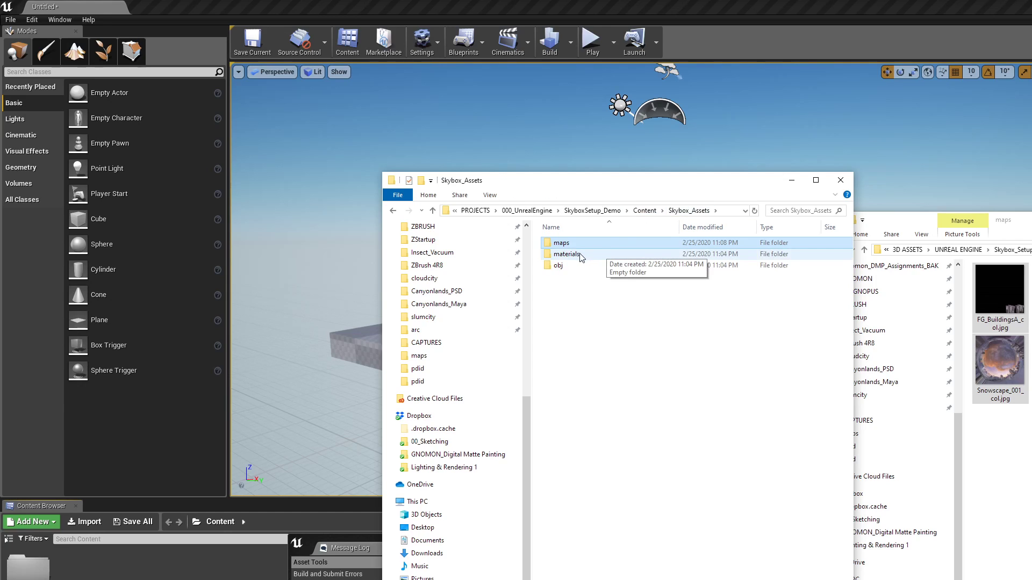
double_click(559, 266)
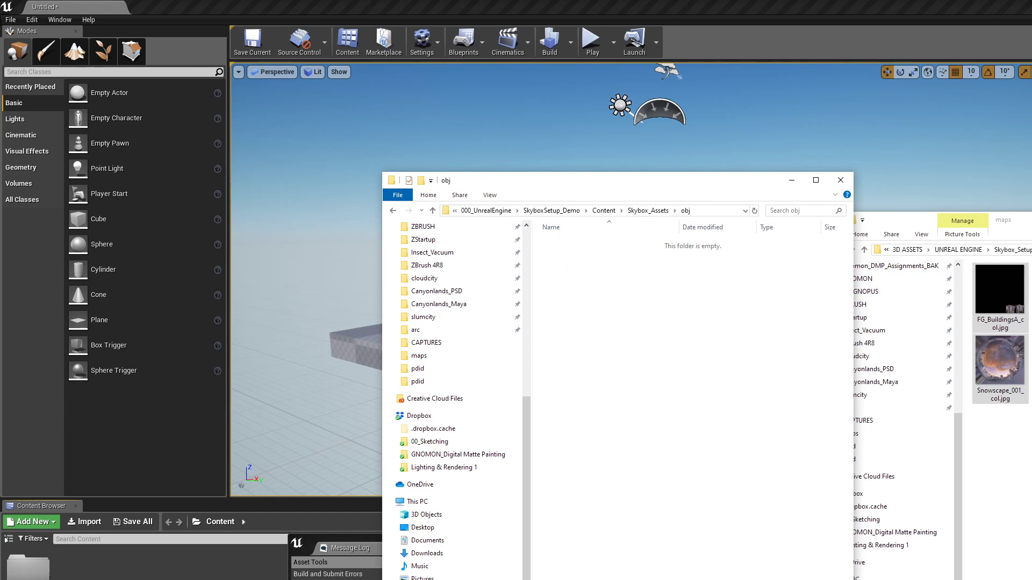
left_click(1030, 249)
double_click(1010, 310)
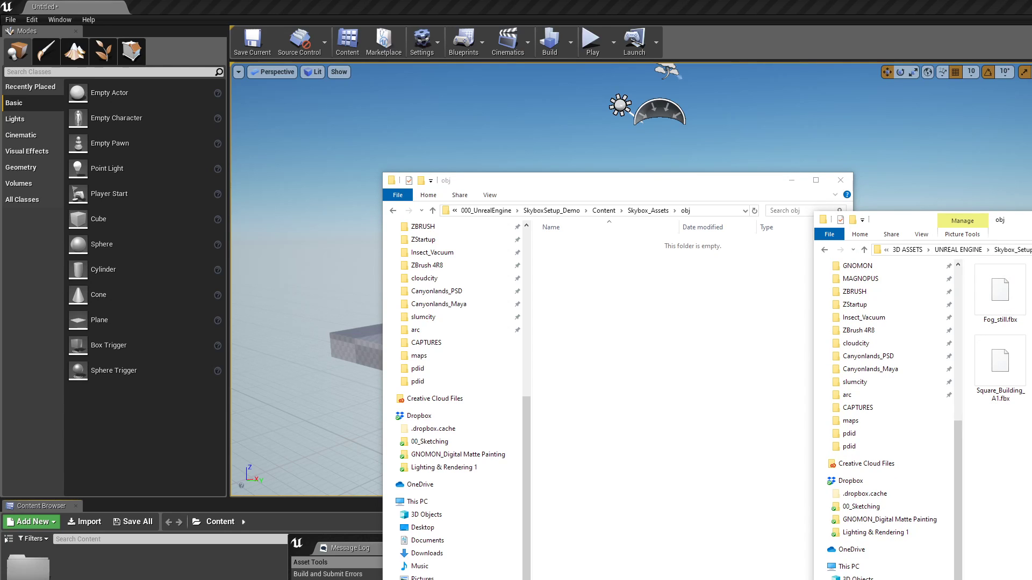
left_click(997, 301)
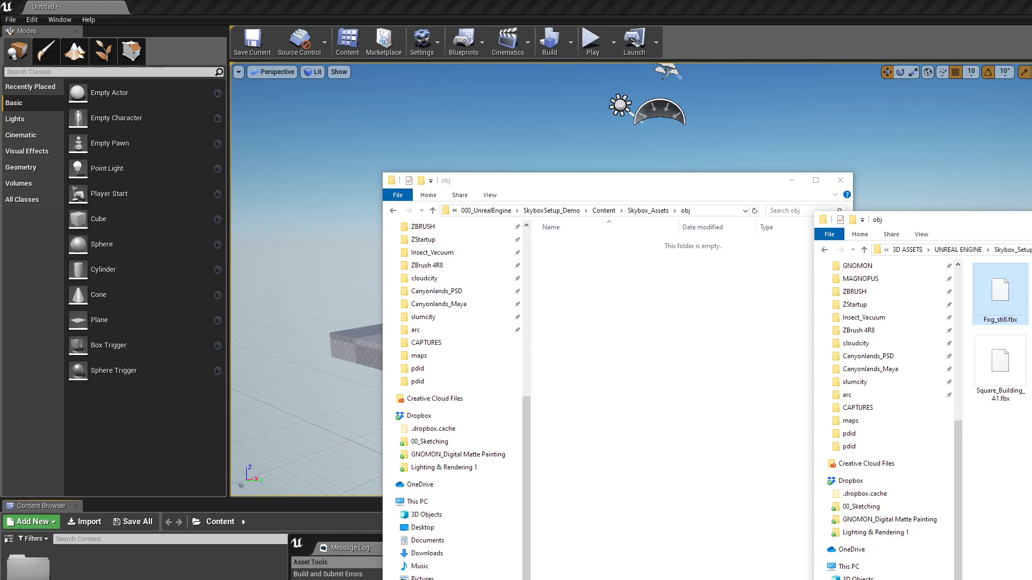
left_click(1001, 367, "ctrl")
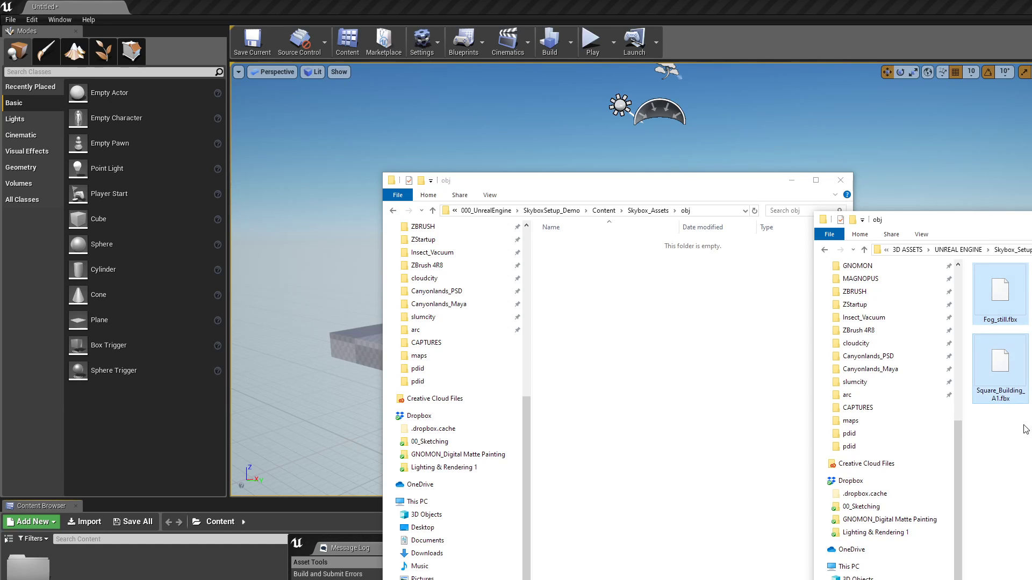
left_click_drag(1004, 370, 636, 400)
left_click_drag(981, 216, 1031, 204)
left_click(582, 186)
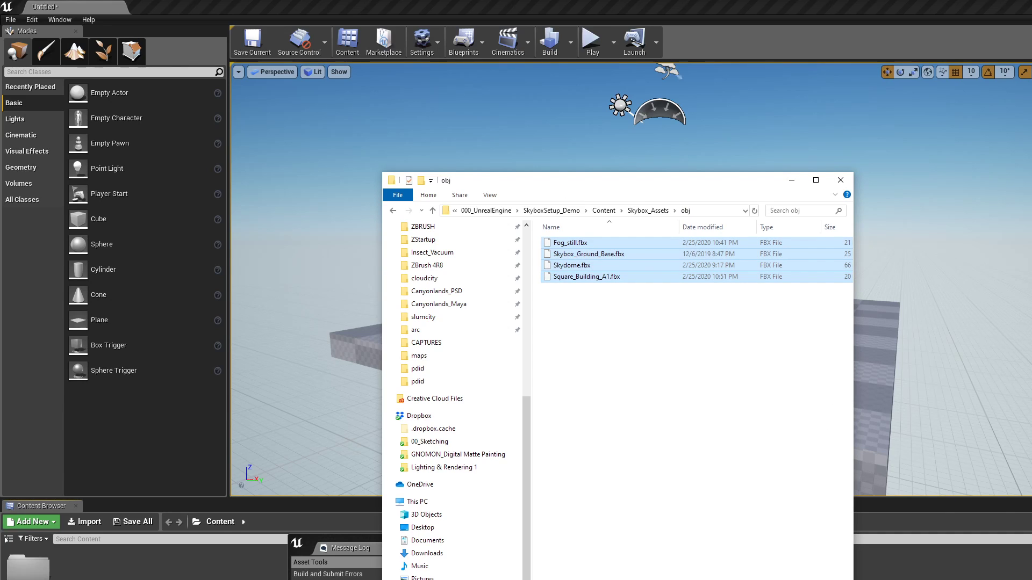
Switch to Unreal Editor and import the Square_Building_A1 mesh with Material Import Method set to Do Not Create Material
key("alt+Tab")
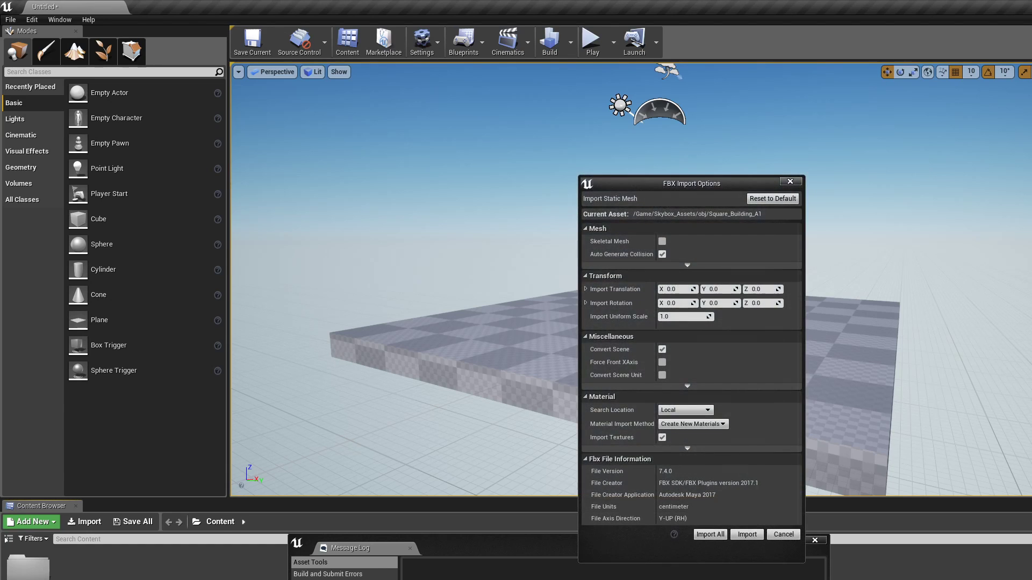
left_click_drag(678, 182, 522, 212)
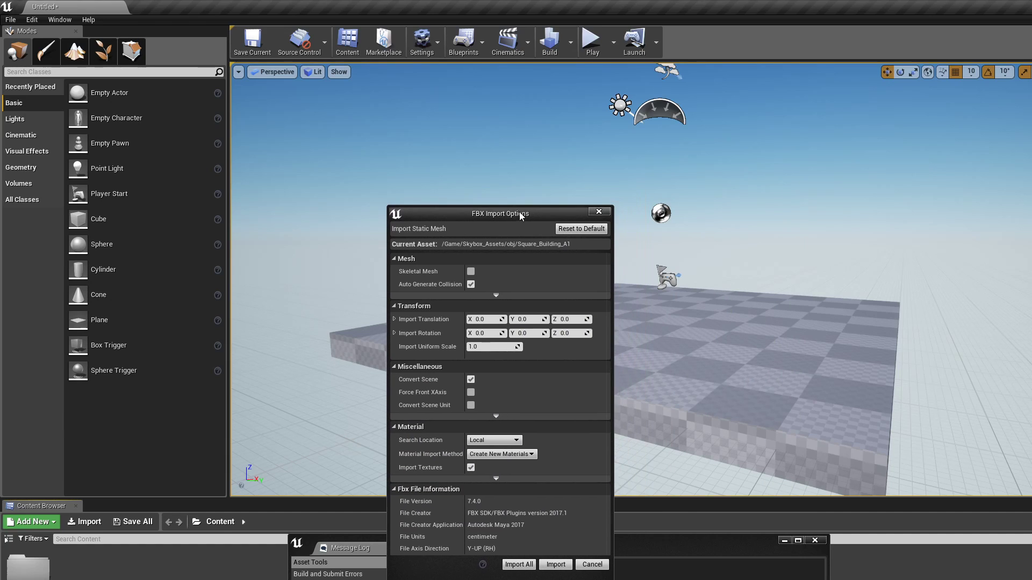
left_click(526, 455)
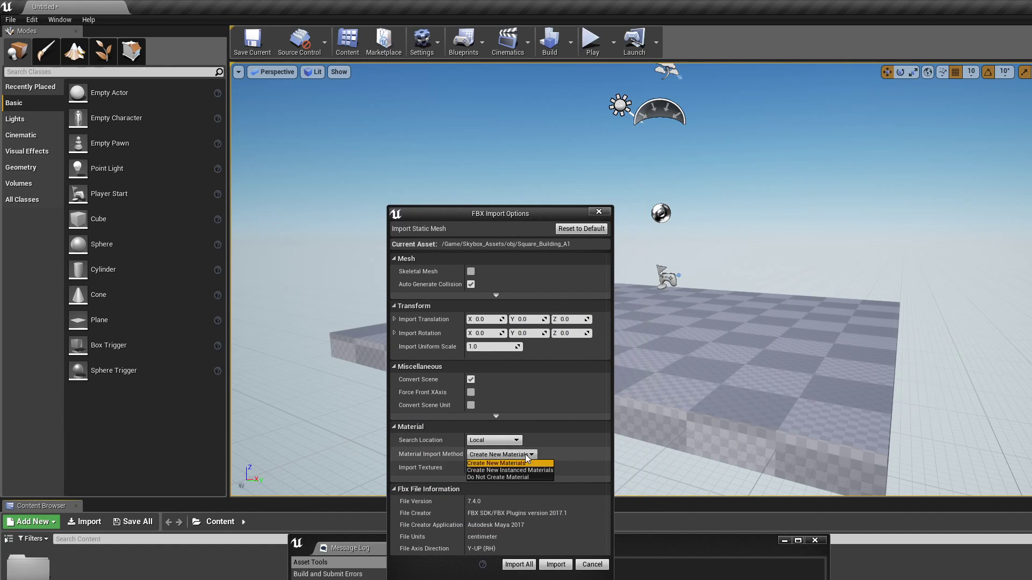
left_click(510, 477)
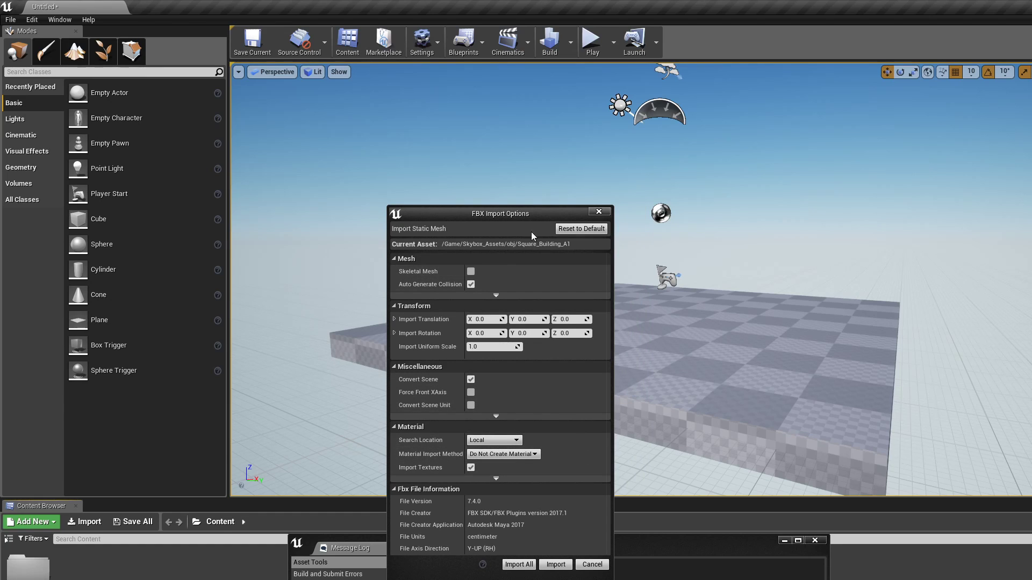
left_click_drag(524, 210, 551, 197)
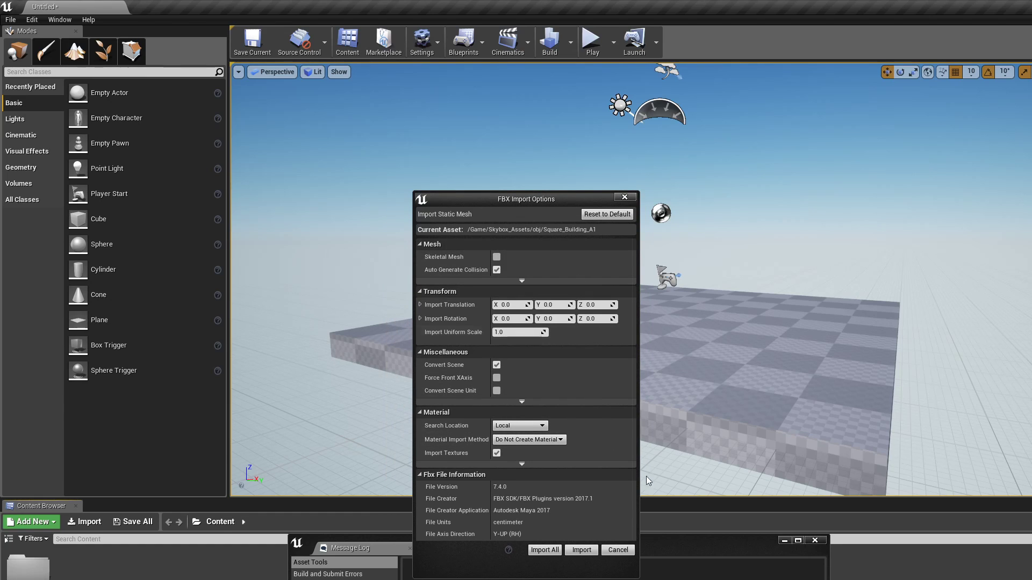
left_click(582, 550)
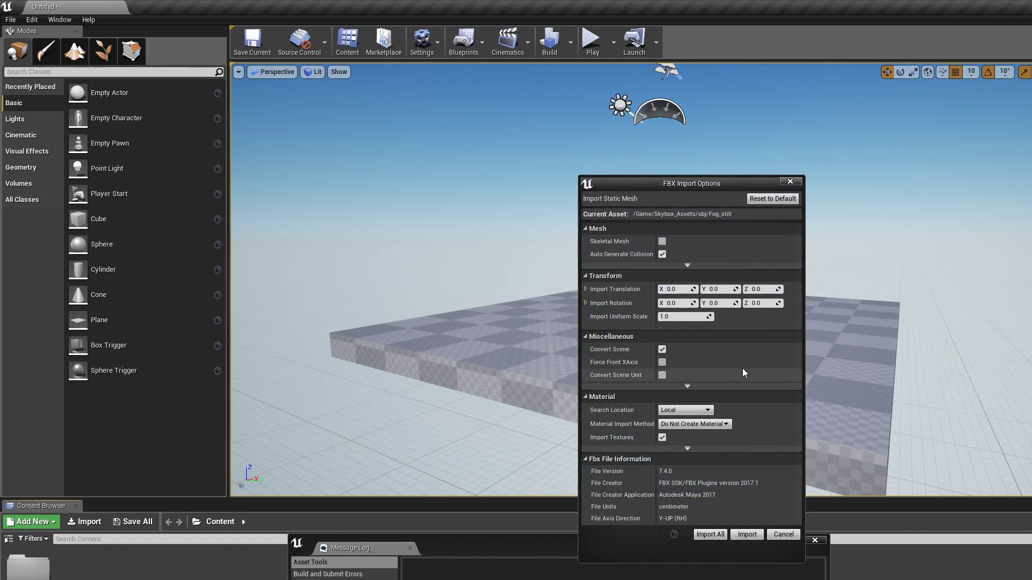
Import the Fog_still, Skybox_Ground_Base and Skydome meshes, keeping Do Not Create Material as the material import method
left_click(748, 533)
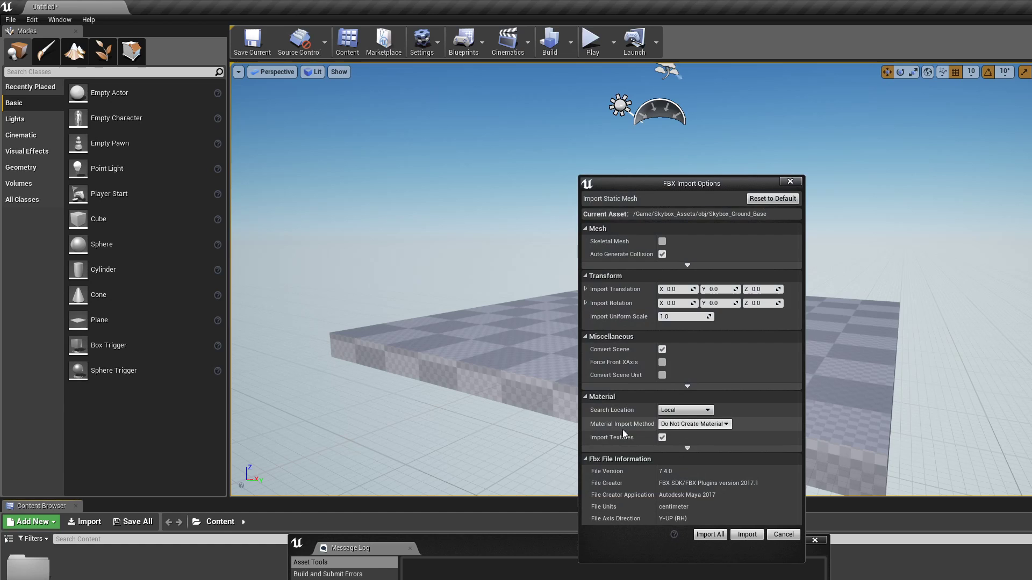
left_click(746, 535)
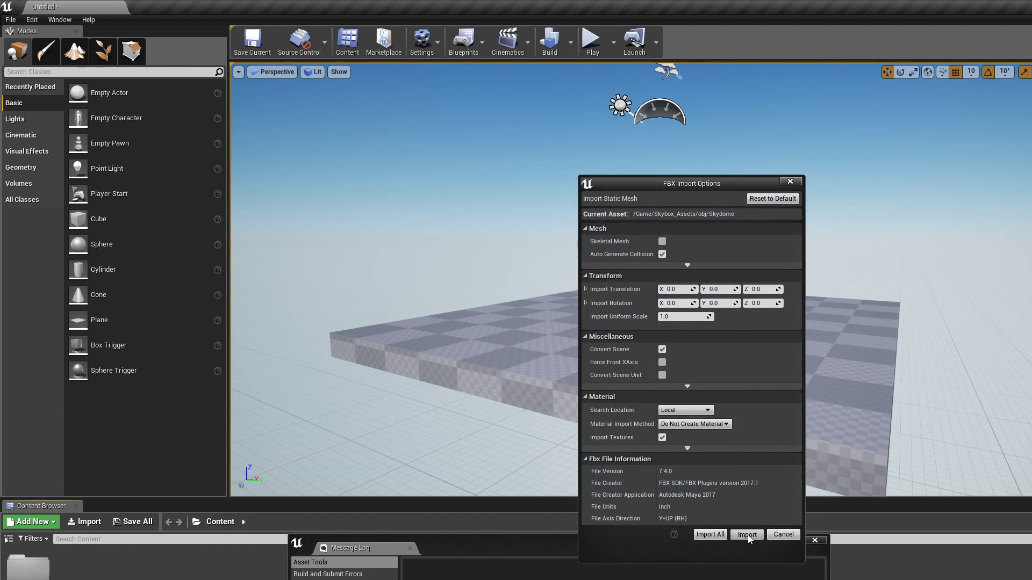
left_click(746, 534)
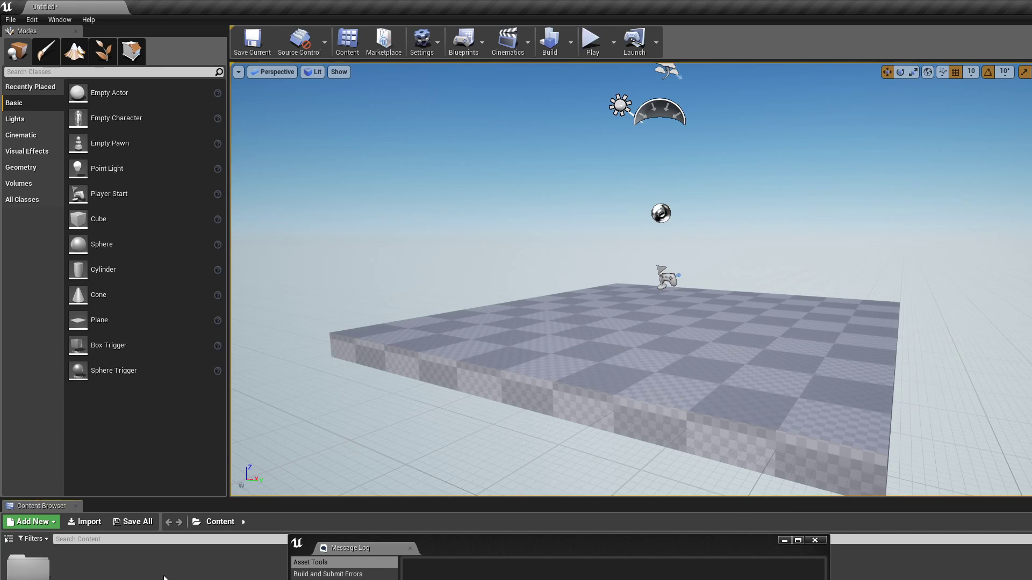
Look through the maps and materials folders inside Skybox_Assets, and open the obj folder
double_click(30, 567)
double_click(33, 572)
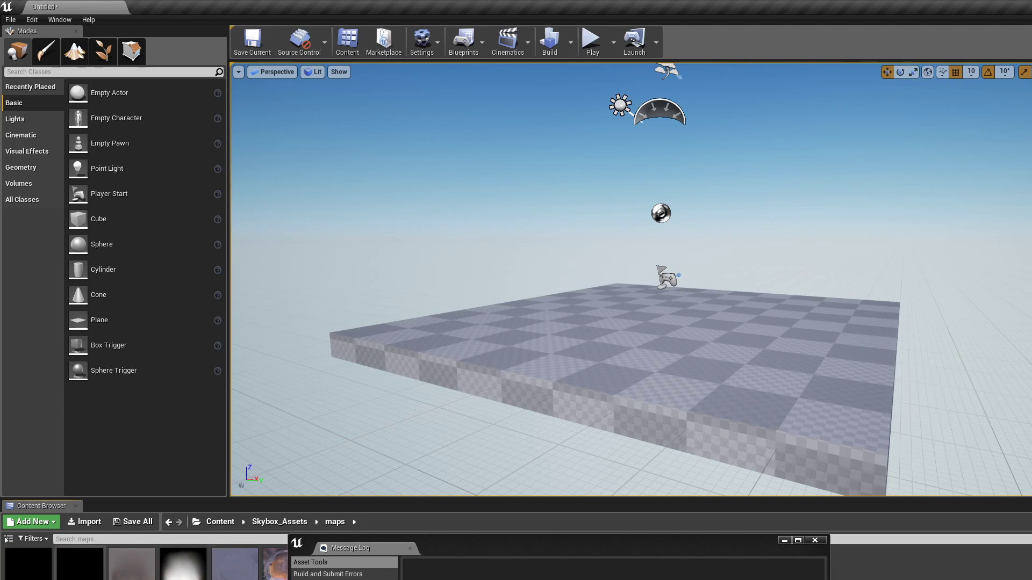
left_click(278, 522)
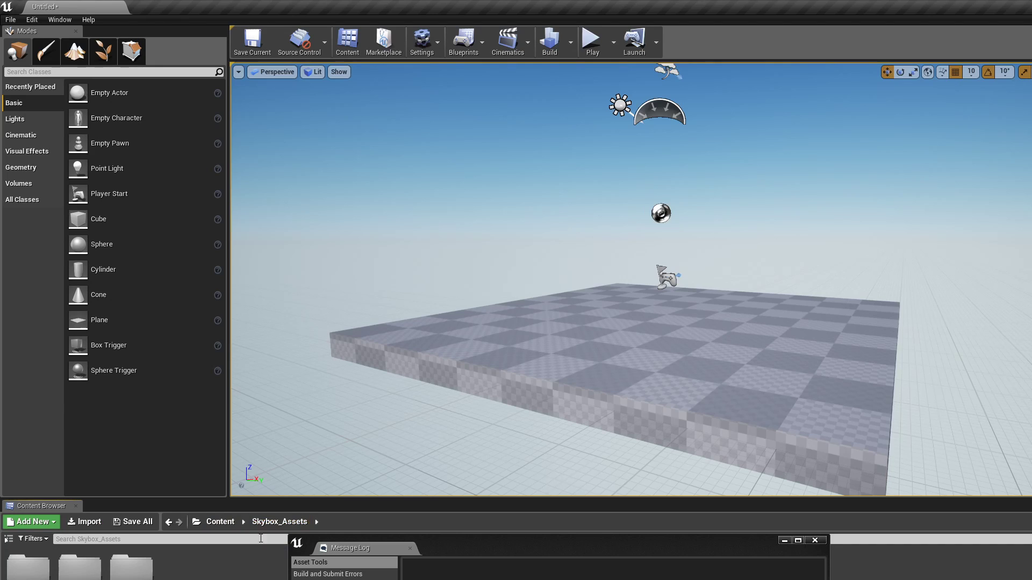
double_click(79, 564)
left_click(279, 522)
double_click(131, 565)
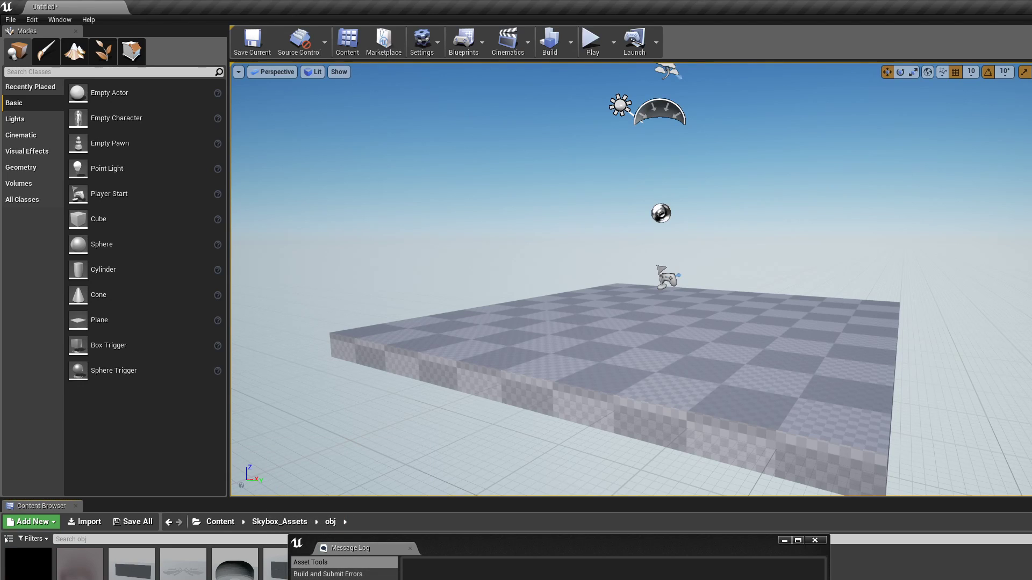
Delete the Fog_col and FG_BuildingsA_col textures from the obj folder
left_click_drag(288, 579, 374, 579)
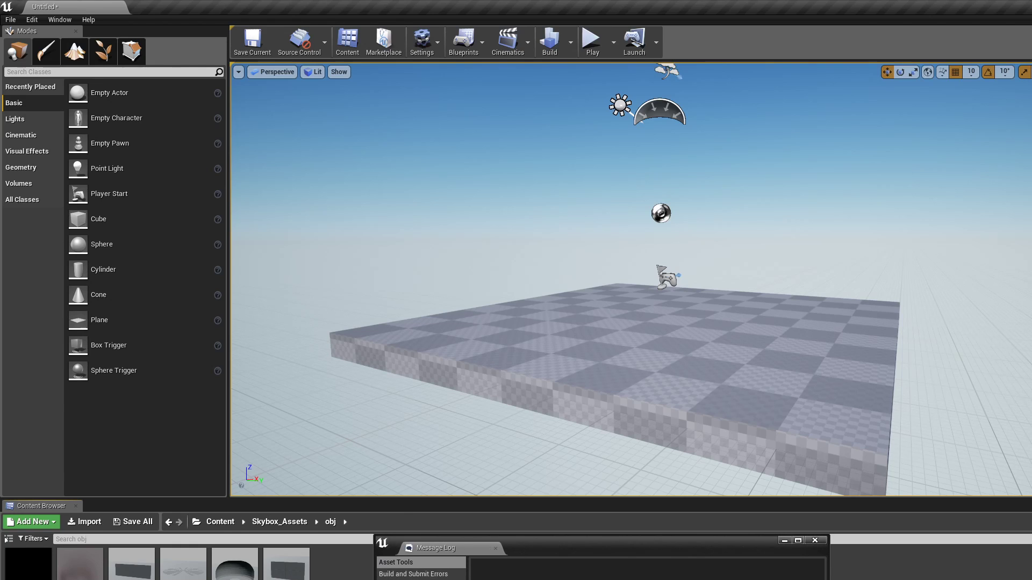
left_click(81, 578)
left_click(29, 578, "ctrl")
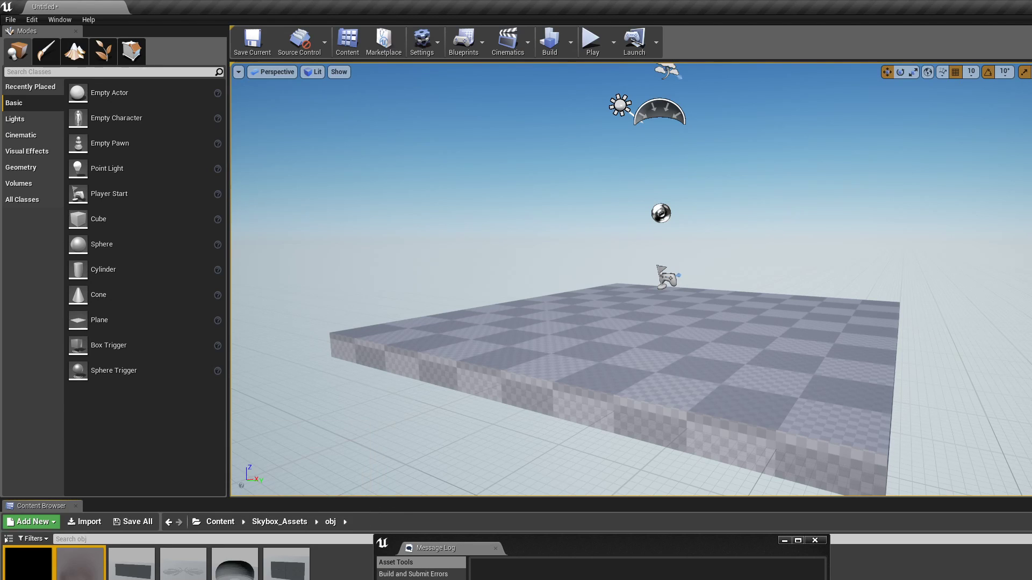
key("Delete")
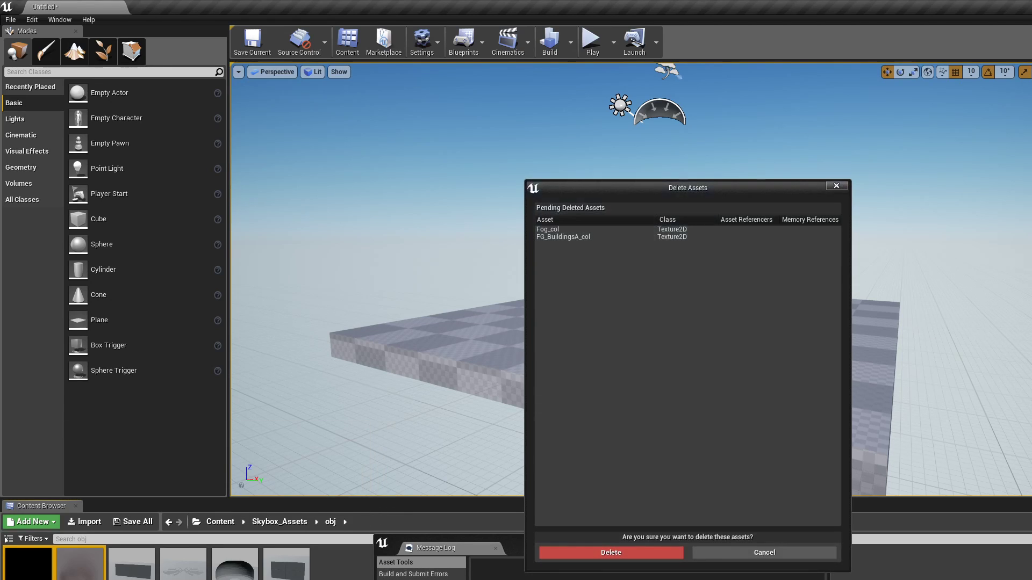
left_click(627, 556)
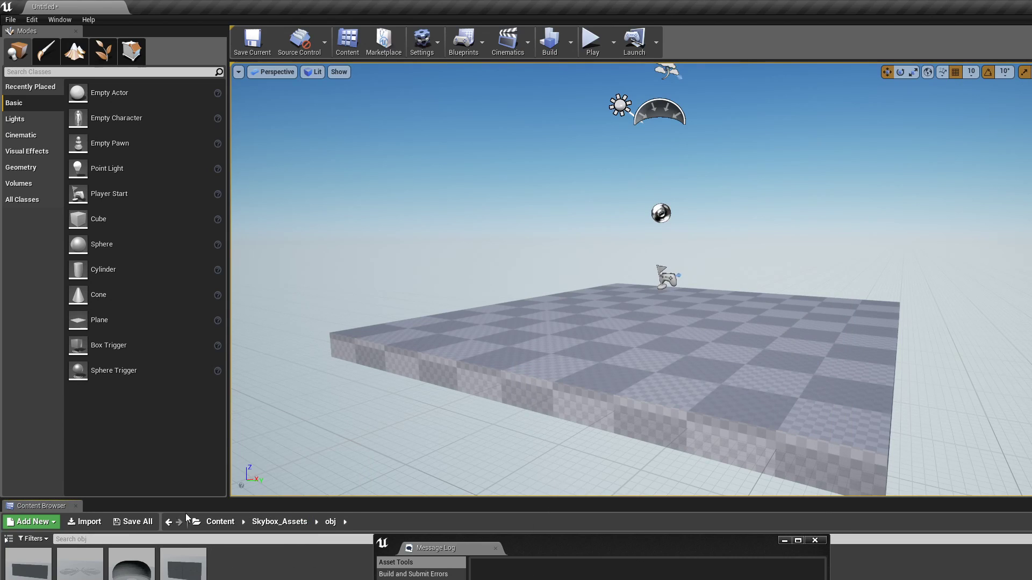
Place the Skydome mesh in the level and move it to the centre of the checkered floor
left_click_drag(131, 564, 737, 272)
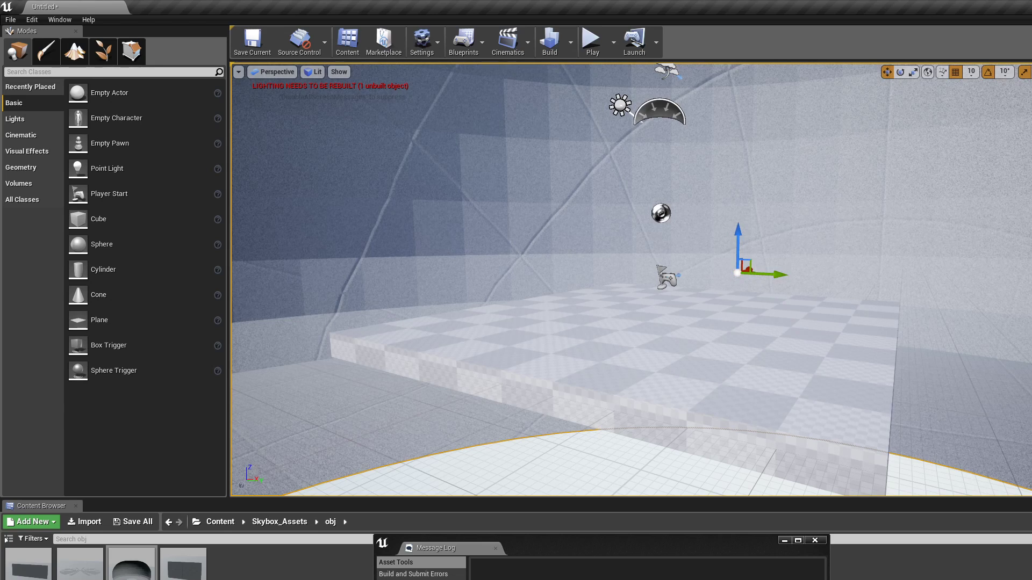
key("ctrl+z")
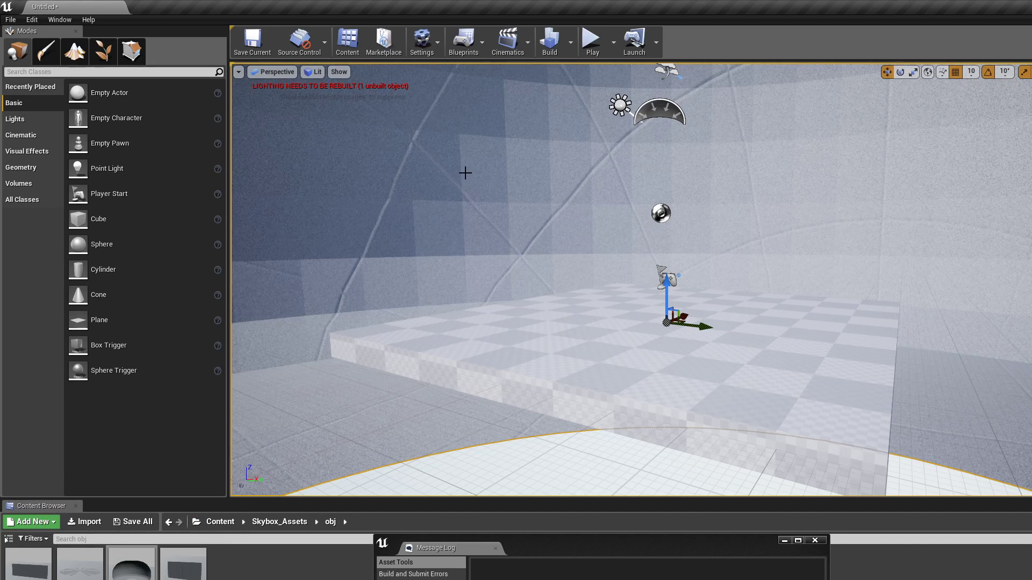
Create a material named skydome_mtl in the Skybox_Assets materials folder and open it in the material editor
left_click(289, 522)
double_click(93, 573)
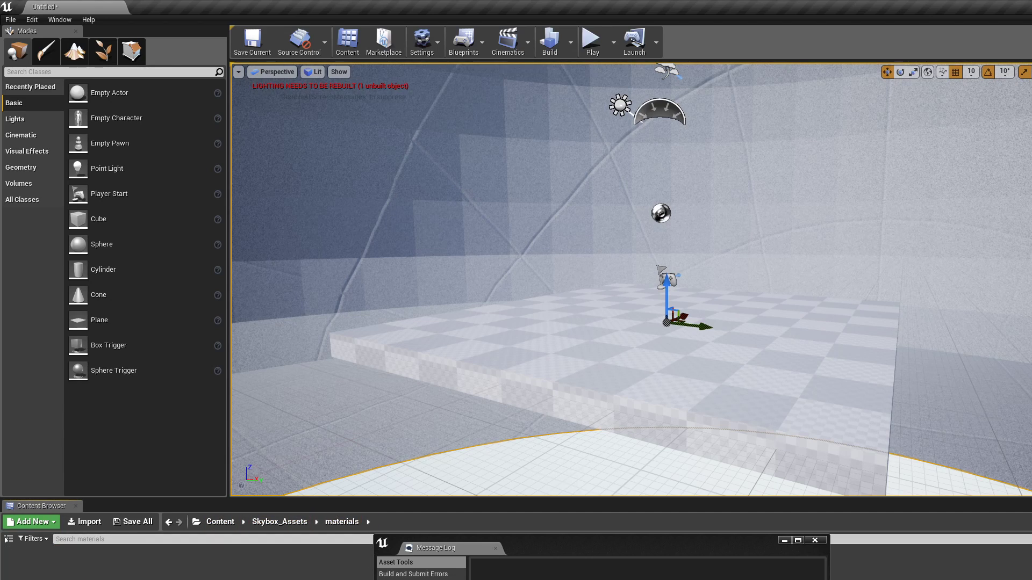
right_click(159, 557)
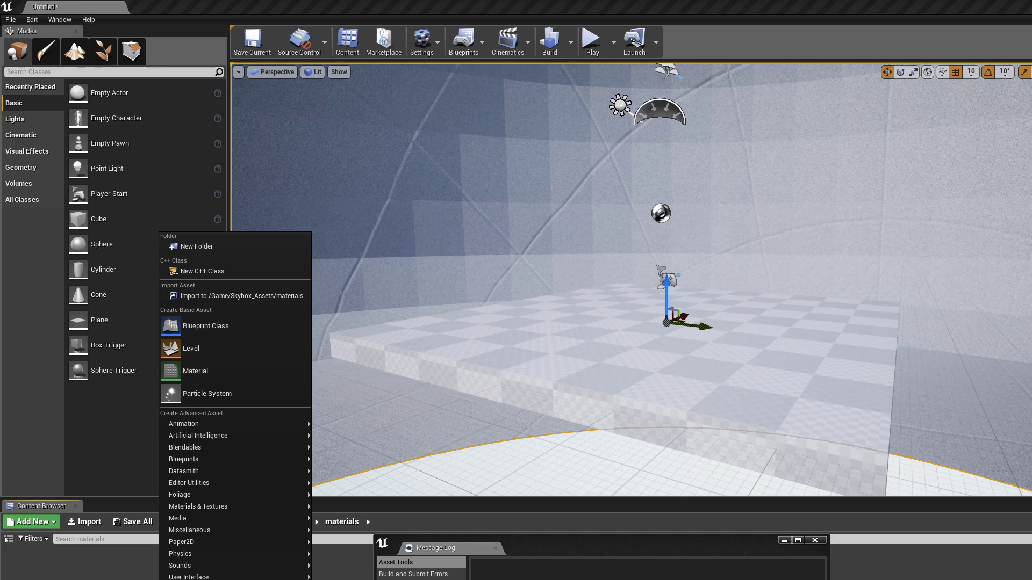
left_click(224, 375)
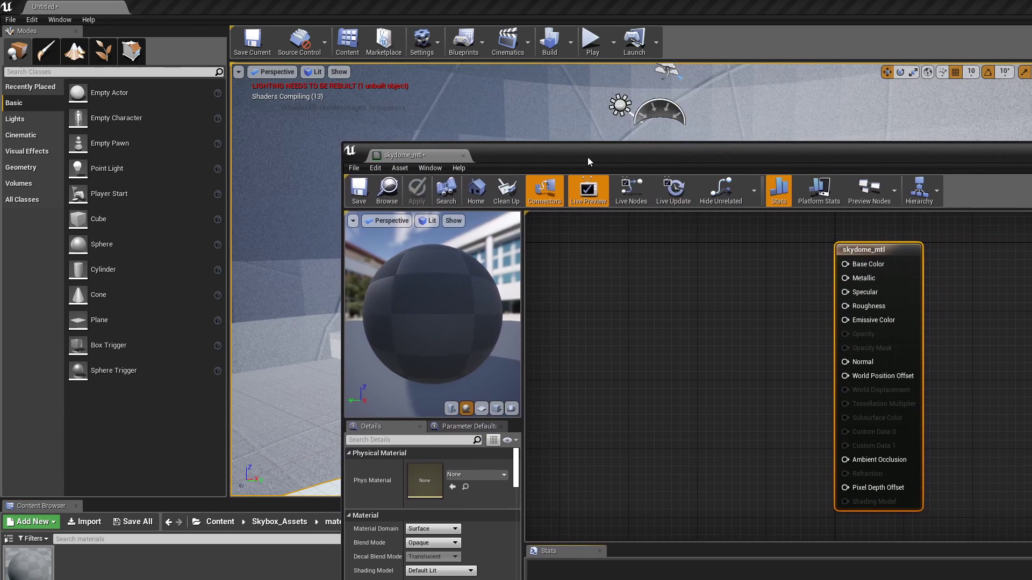
left_click_drag(340, 141, 400, 168)
mouse_move(500, 343)
left_mouse_down()
mouse_move(519, 341)
mouse_move(501, 343)
left_mouse_up()
left_click_drag(934, 276, 960, 279)
left_click_drag(887, 187, 971, 148)
Add the Snowscape_001 texture from the maps folder to the skydome_mtl graph as a Texture Sample
left_click(279, 522)
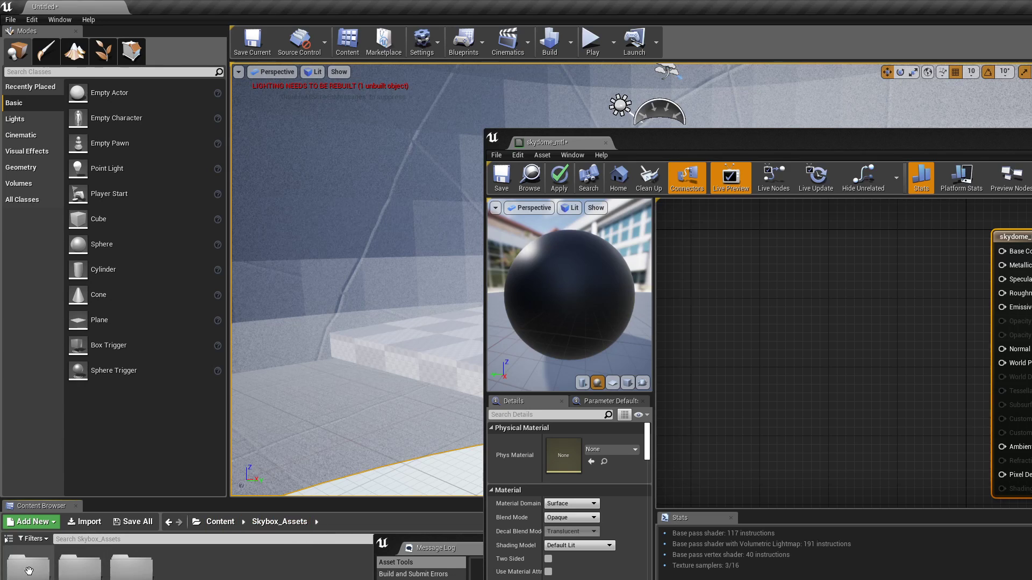
double_click(37, 573)
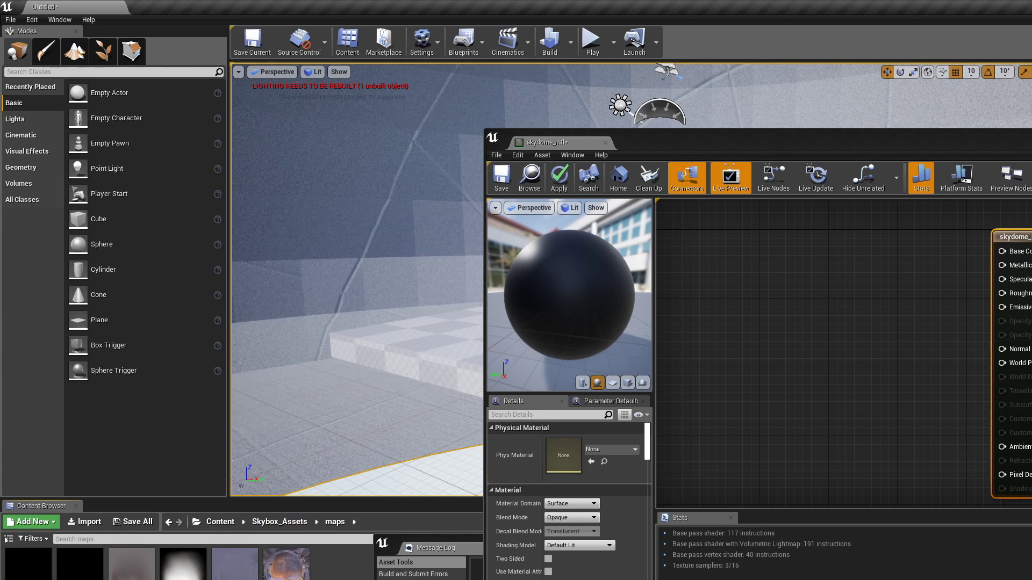
left_click_drag(287, 564, 763, 238)
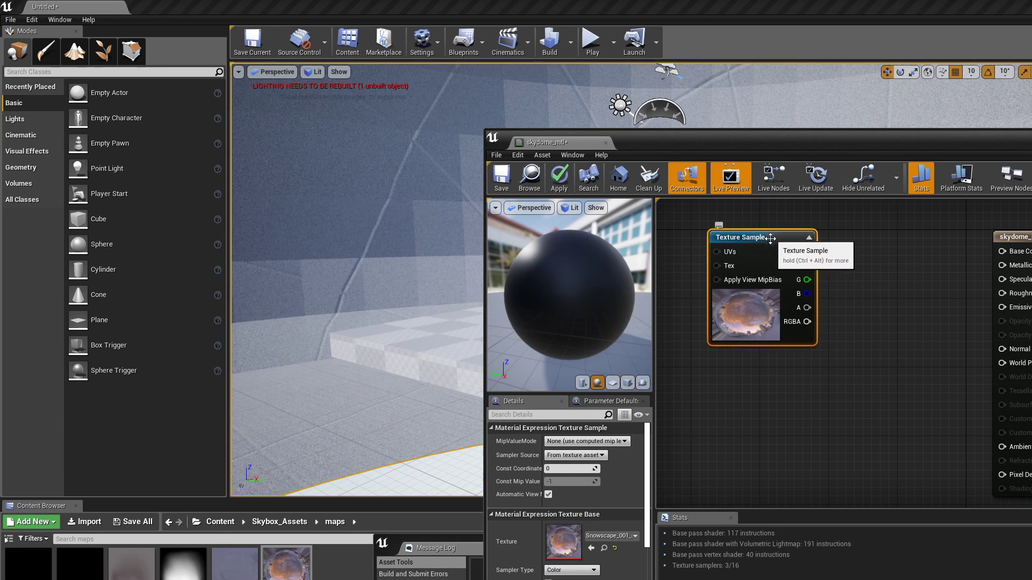
Set the shading model of skydome_mtl to Unlit
left_click_drag(1018, 237, 921, 237)
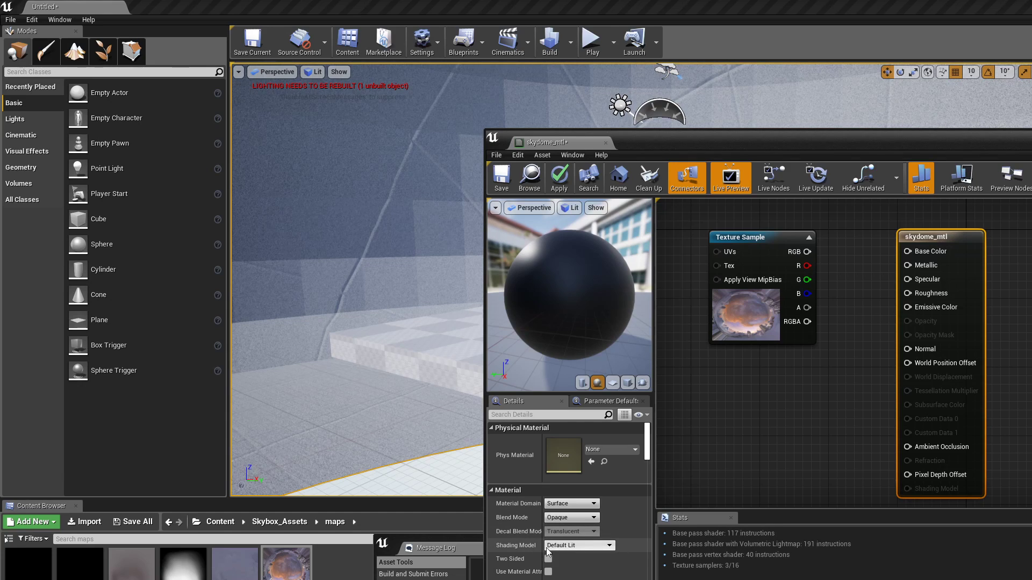
left_click(609, 546)
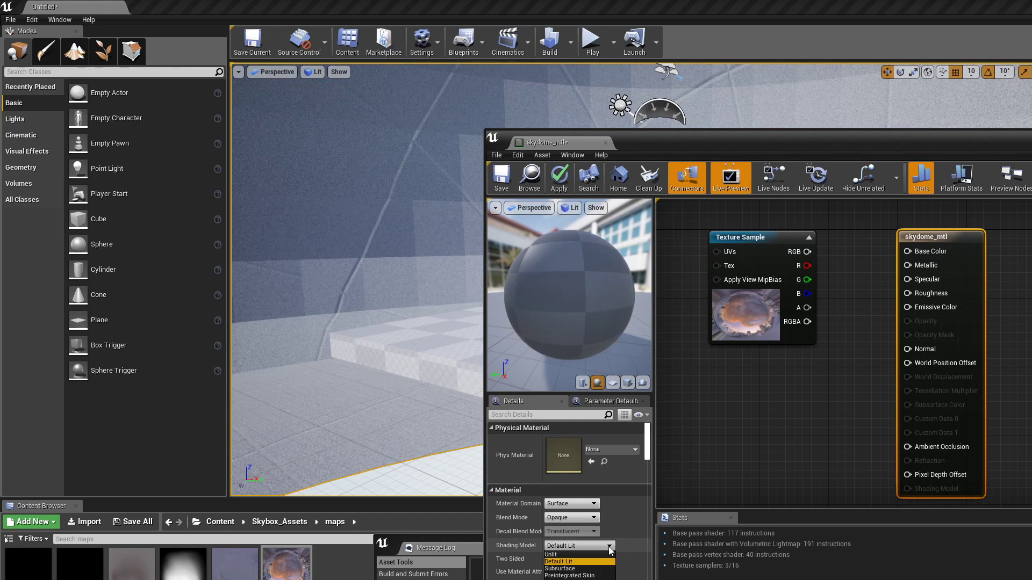
left_click(556, 555)
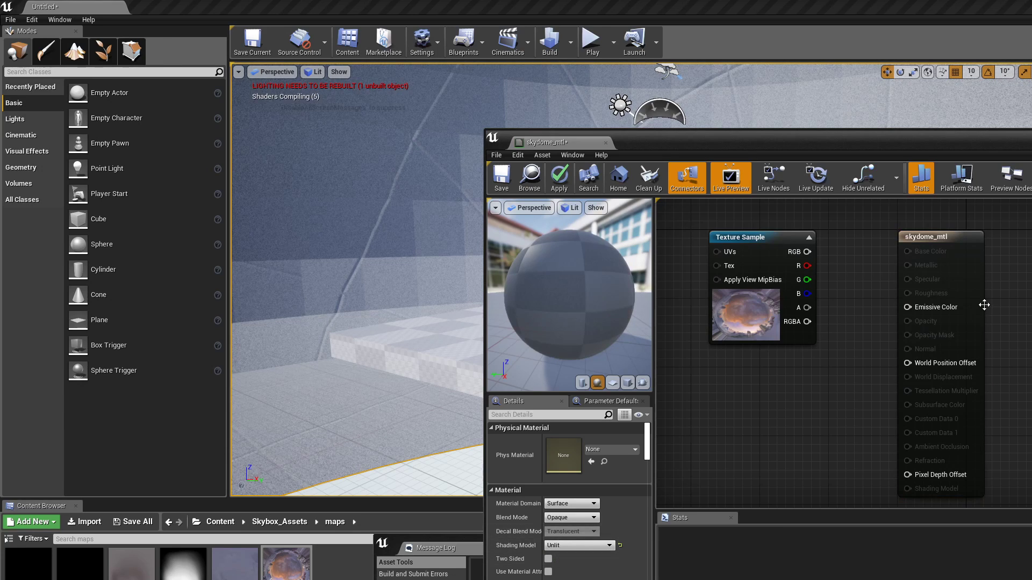
Connect the Texture Sample's RGB output to Emissive Color on skydome_mtl and apply the material changes
left_click_drag(933, 244, 980, 233)
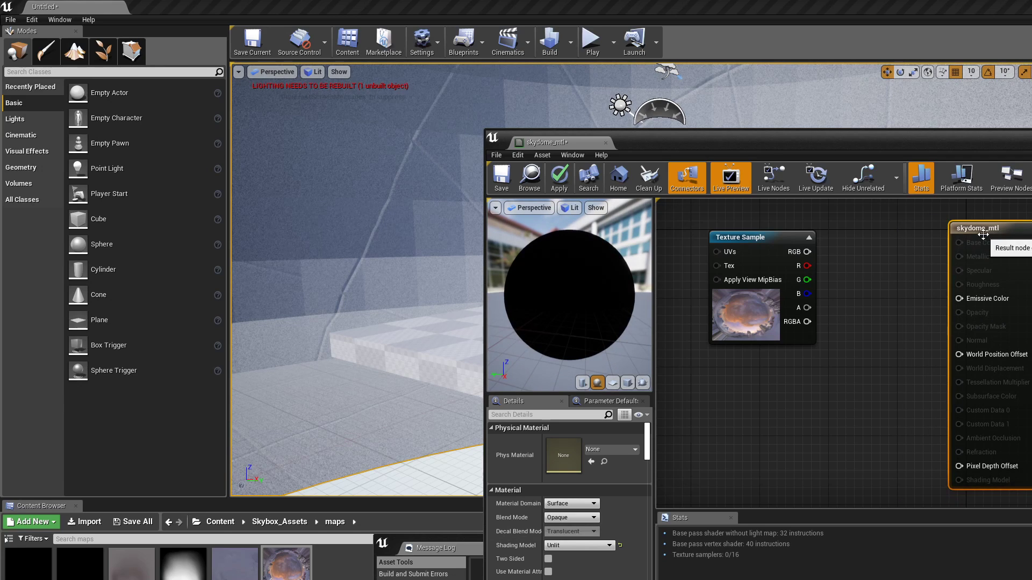
left_click_drag(754, 238, 788, 229)
mouse_move(988, 234)
left_mouse_down()
mouse_move(978, 235)
mouse_move(988, 223)
mouse_move(973, 239)
mouse_move(985, 240)
left_mouse_up()
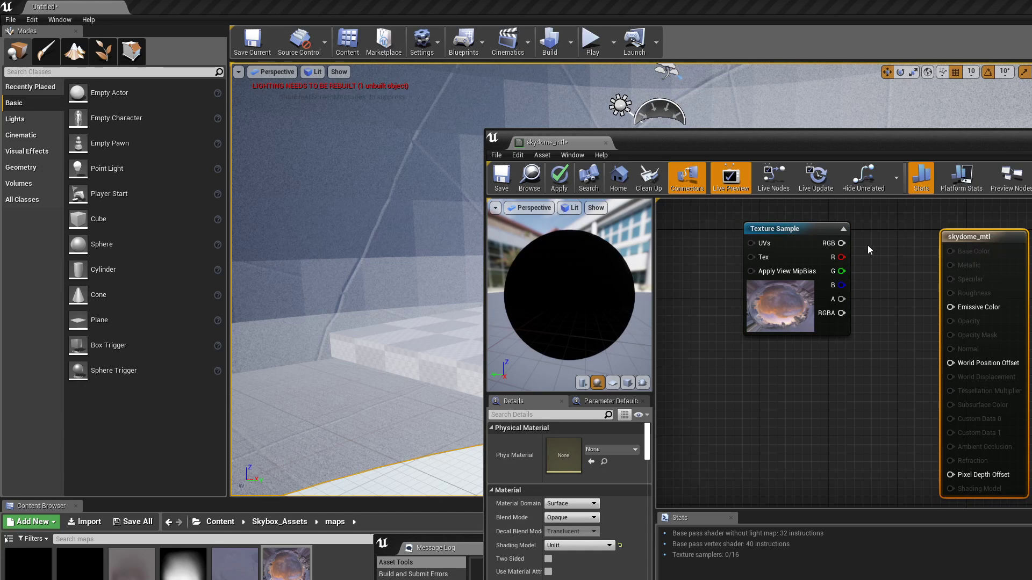
left_click_drag(817, 230, 955, 308)
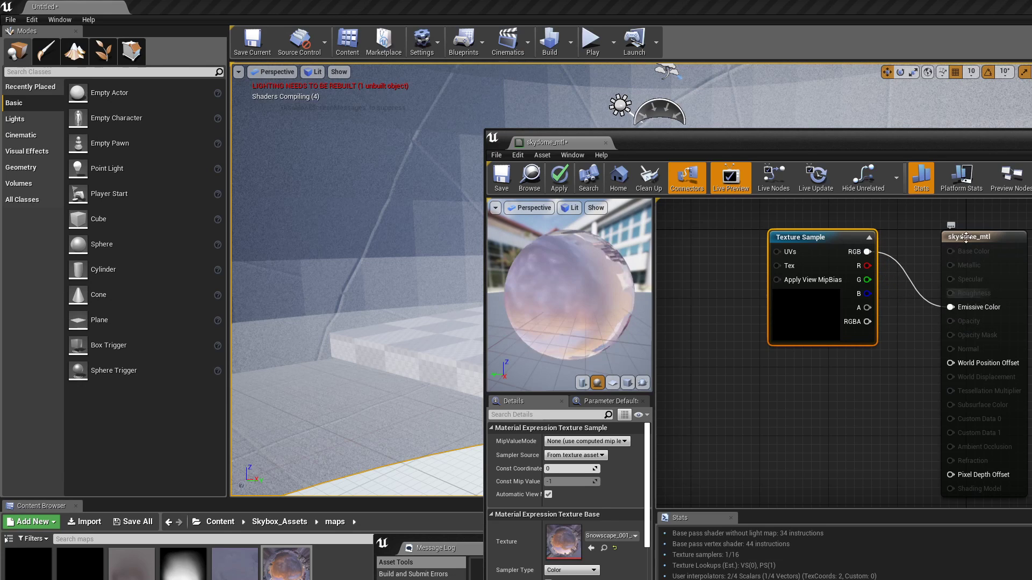
left_click(559, 180)
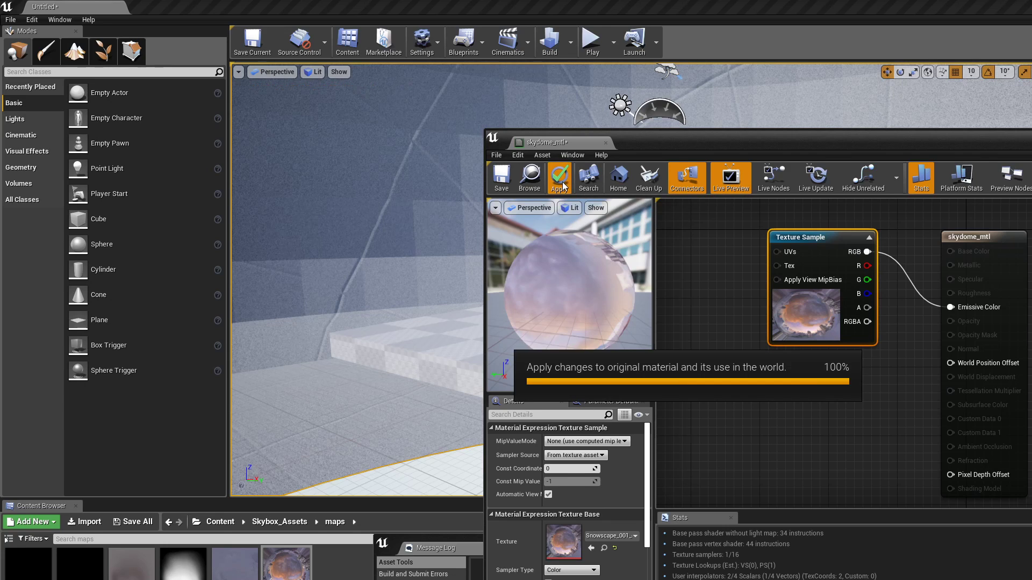
Assign skydome_mtl from the materials folder to the skydome in the level and inspect the textured surroundings
left_click_drag(781, 141, 1029, 185)
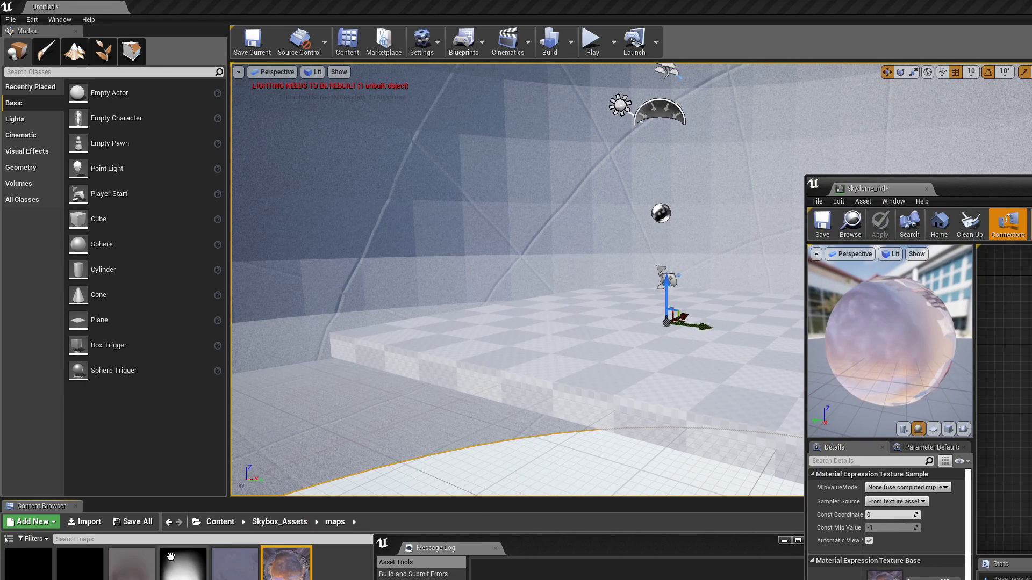
left_click(264, 523)
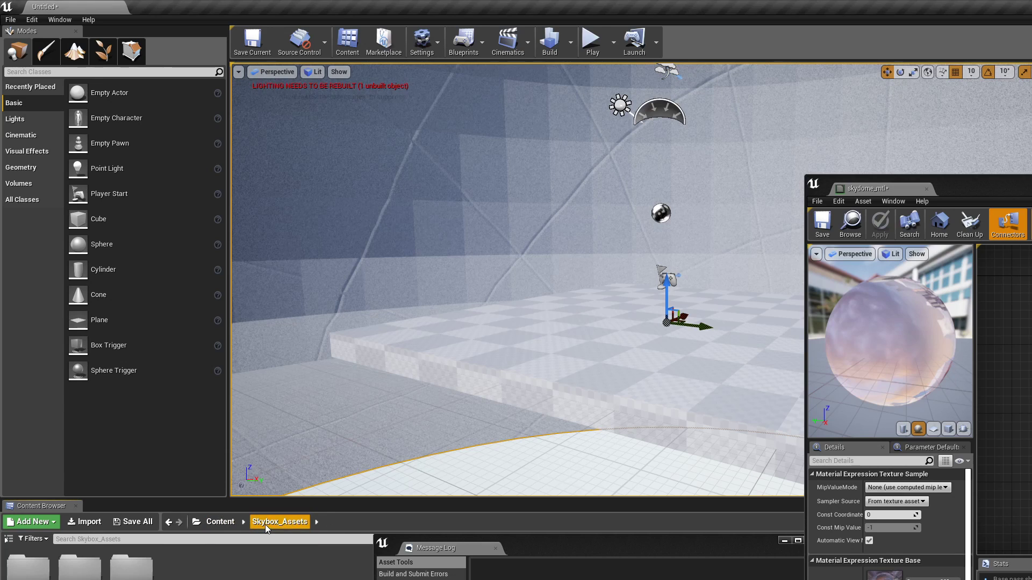
double_click(85, 569)
left_click(32, 578)
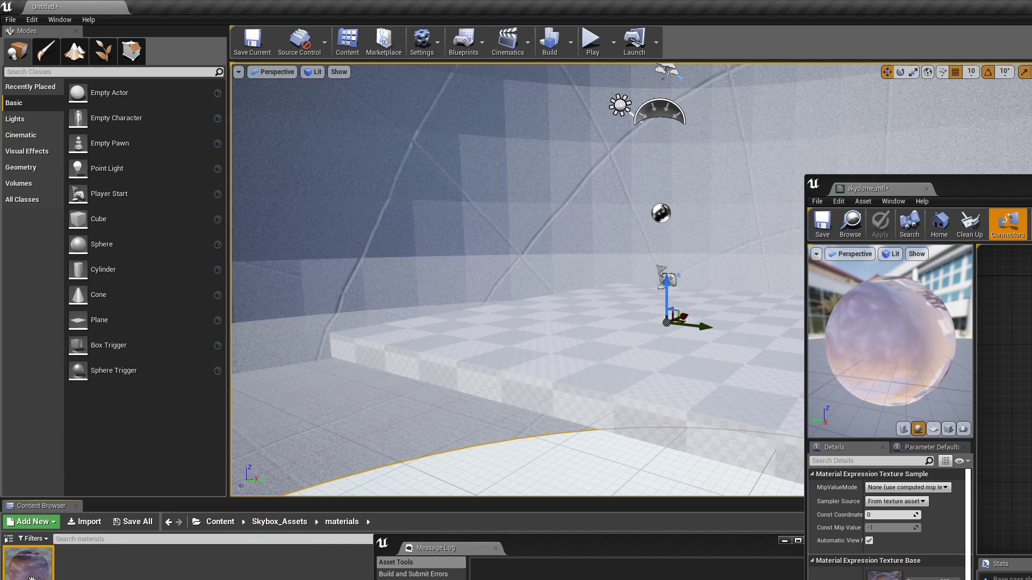
left_click_drag(32, 578, 366, 145)
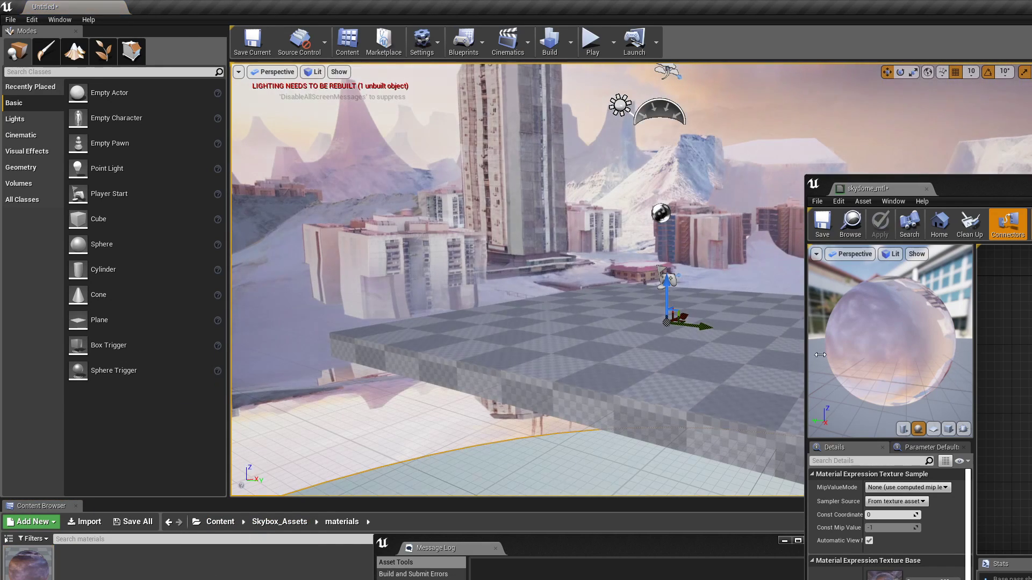
left_click_drag(992, 191, 924, 301)
mouse_move(580, 327)
right_mouse_down()
mouse_move(398, 312)
mouse_move(564, 328)
right_mouse_up()
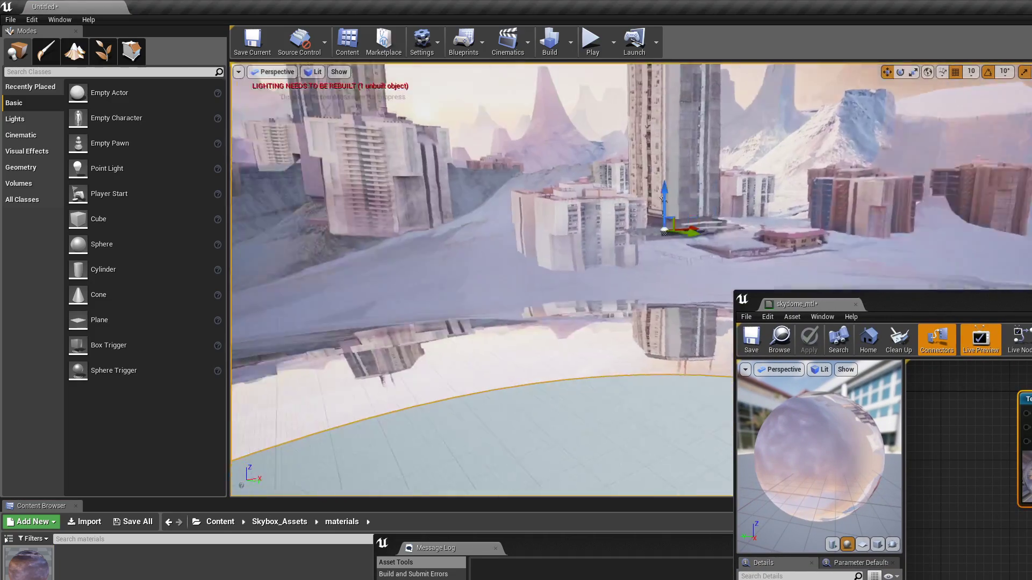